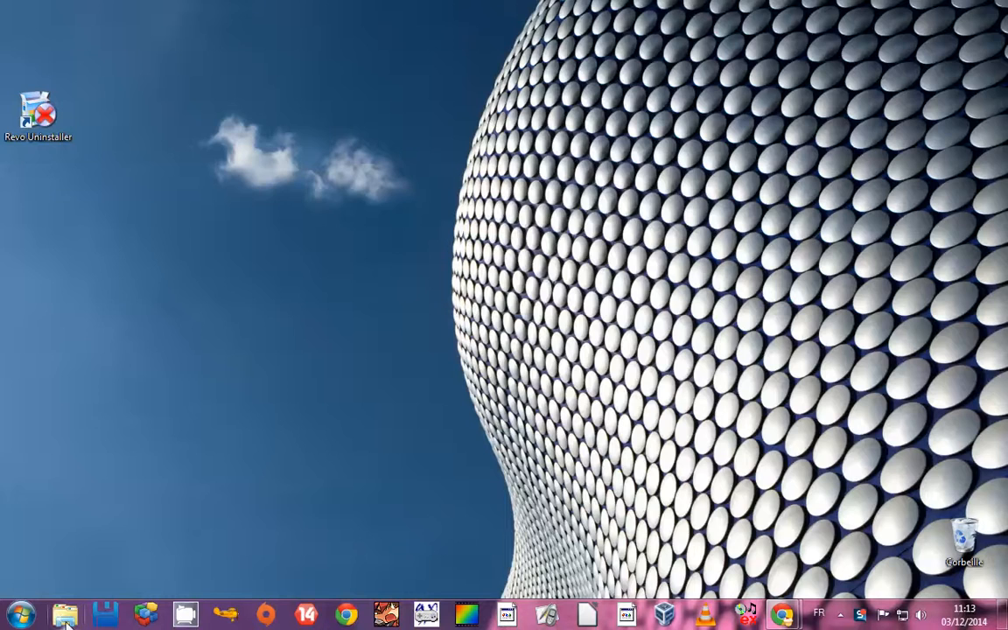
Step: Open the Bibliothèques window snapped to the right half of the screen and the Administrateur folder snapped to the left half
left_click(66, 617)
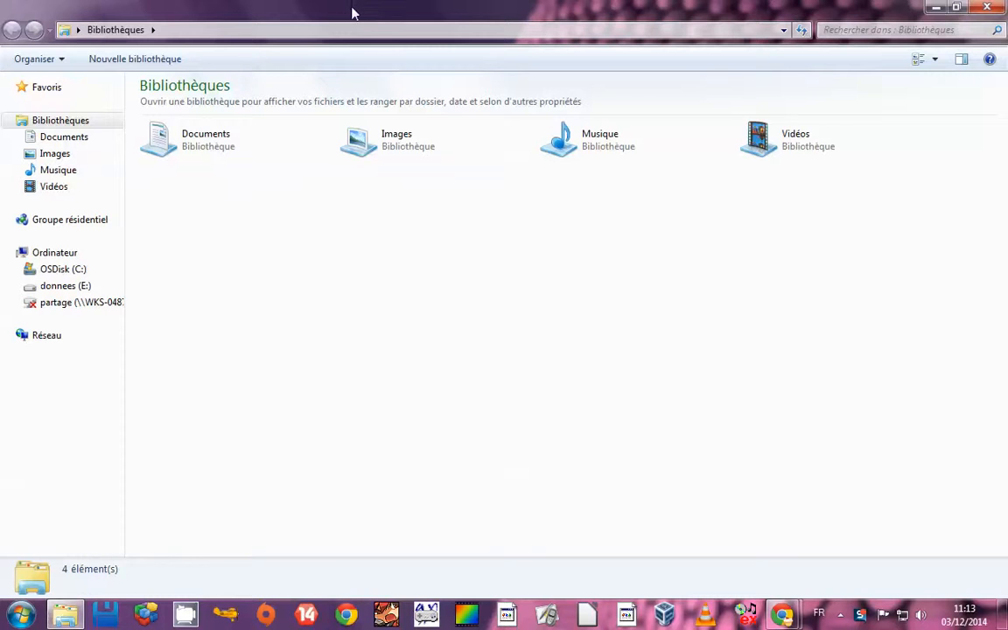
left_click_drag(337, 15, 1007, 100)
left_click(20, 615)
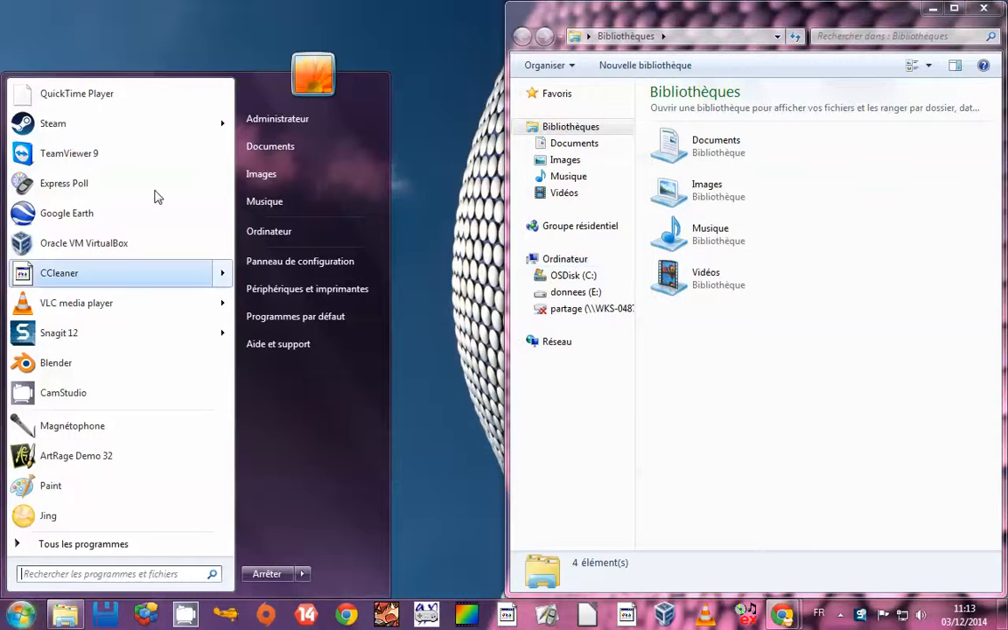
left_click(295, 122)
left_click_drag(530, 30, 0, 33)
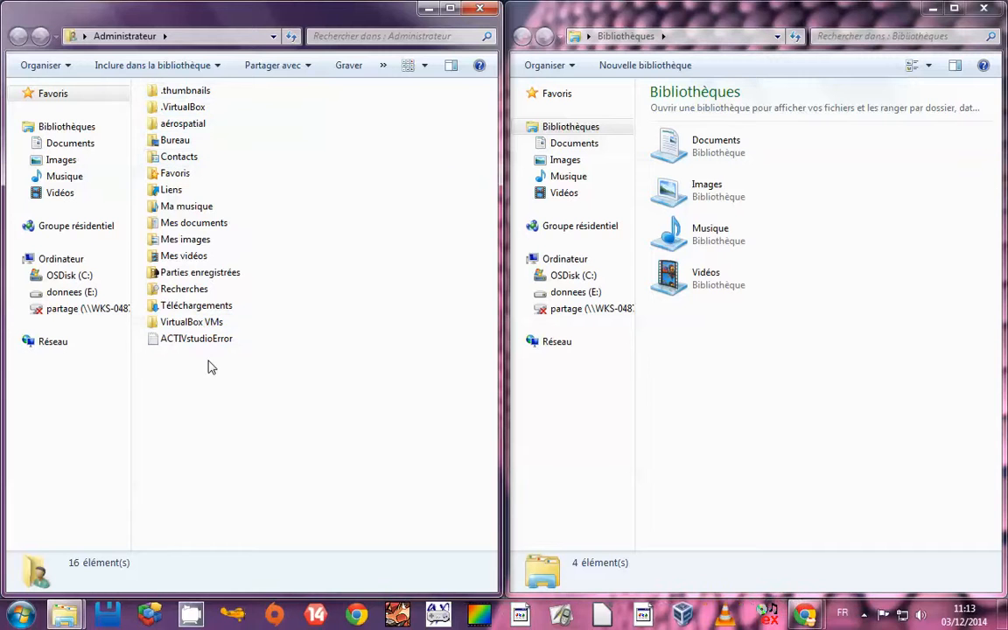
Step: Open Mes documents in the Administrateur window and the Documents library in the other window, and look through the library's contents
double_click(213, 225)
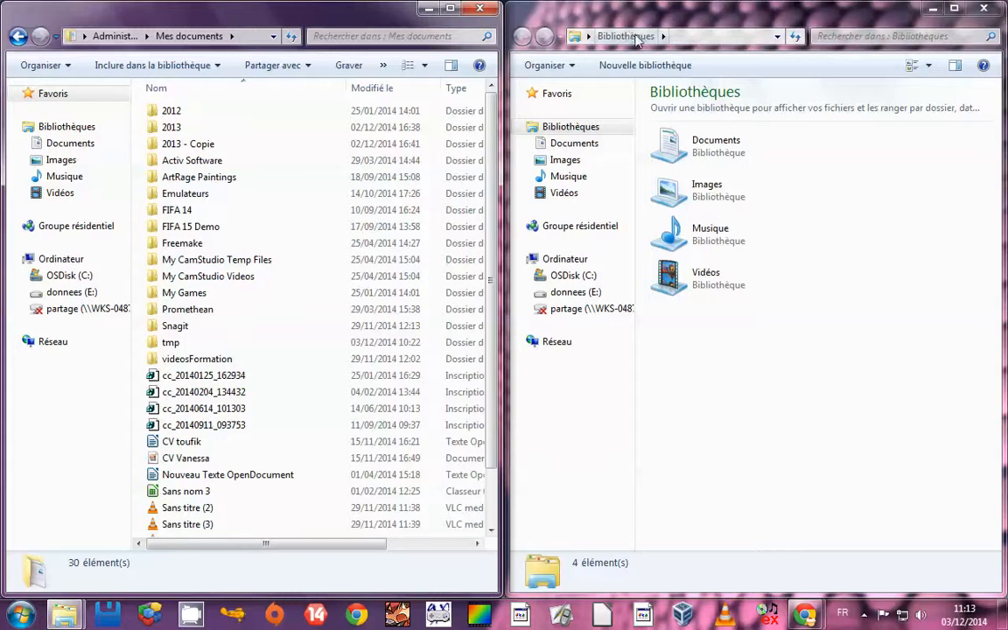
double_click(715, 142)
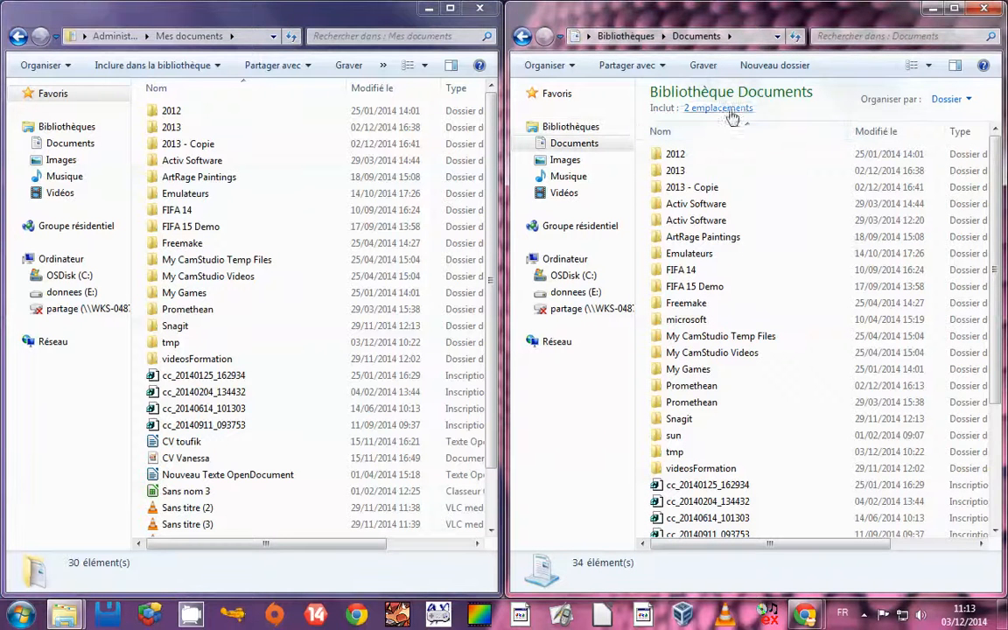
scroll(764, 324, "down", 4)
scroll(763, 341, "up", 4)
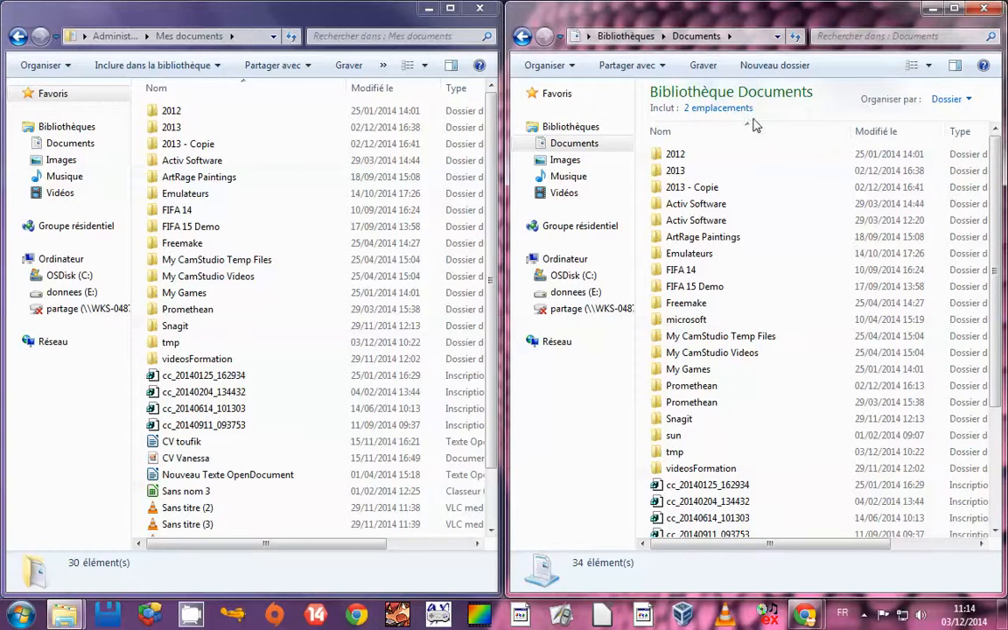
Step: Create a folder named "mes sauvegardes" at the root of the donnees (E:) drive
left_click(577, 260)
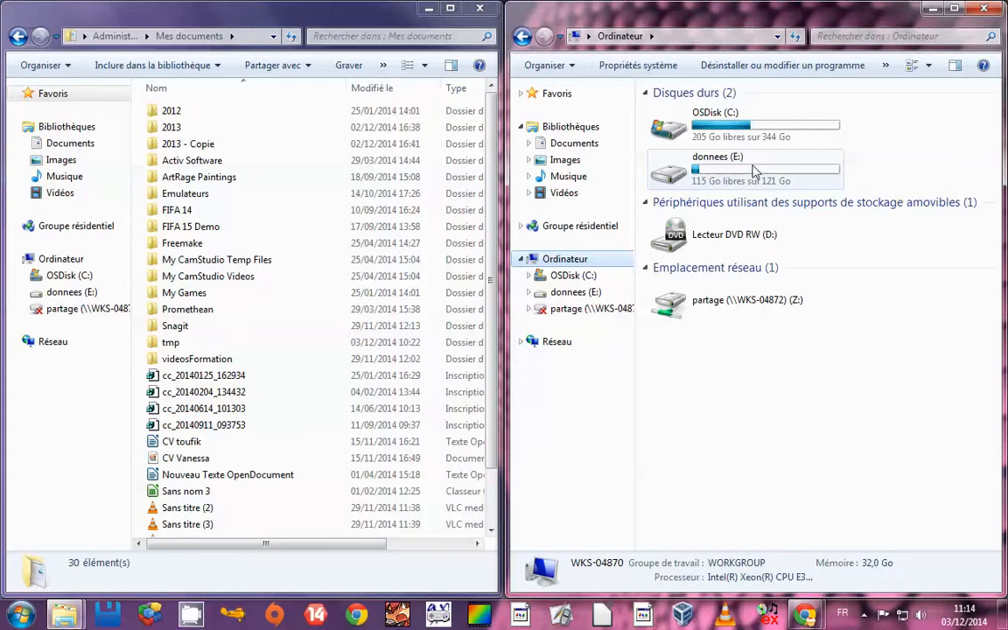
double_click(752, 171)
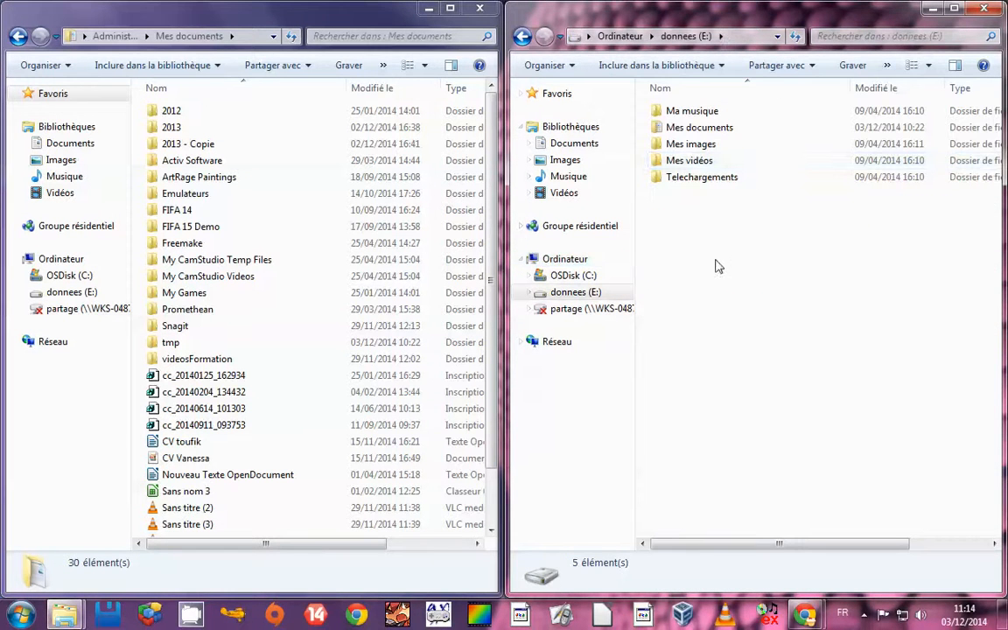
right_click(715, 254)
mouse_move(794, 444)
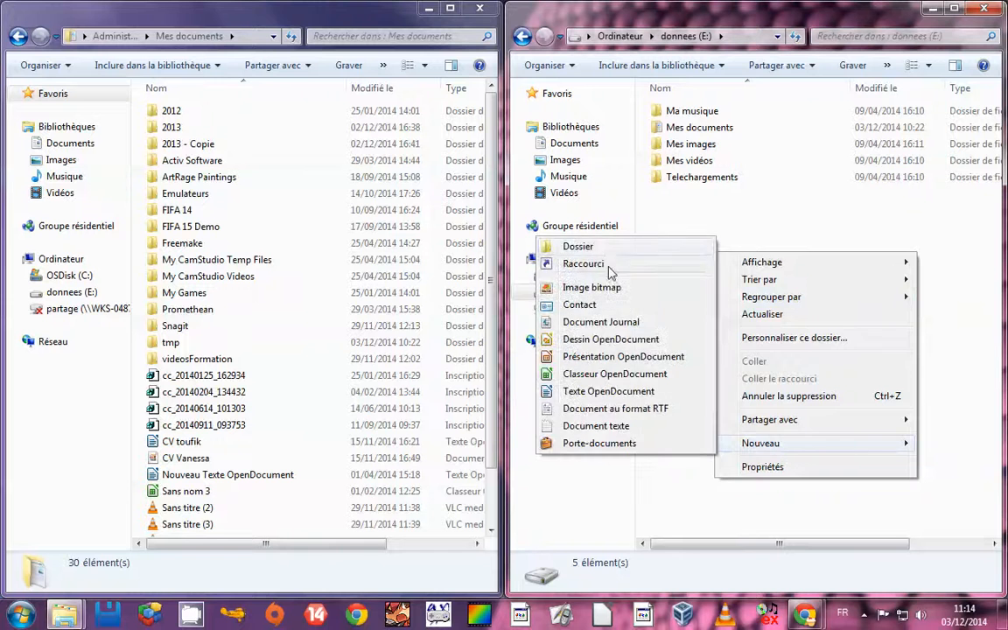
left_click(579, 245)
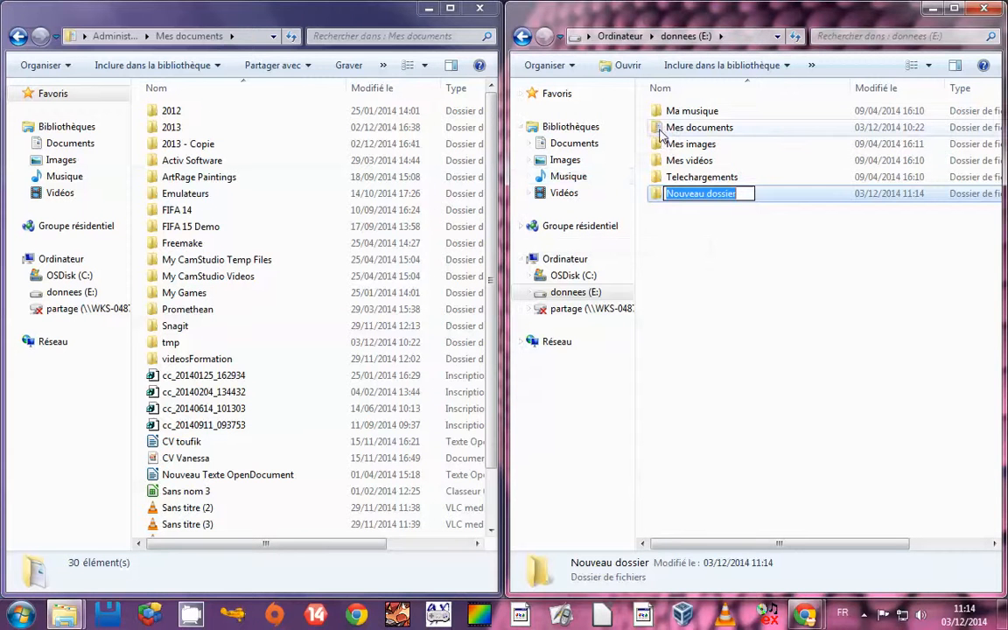
type("mes sau")
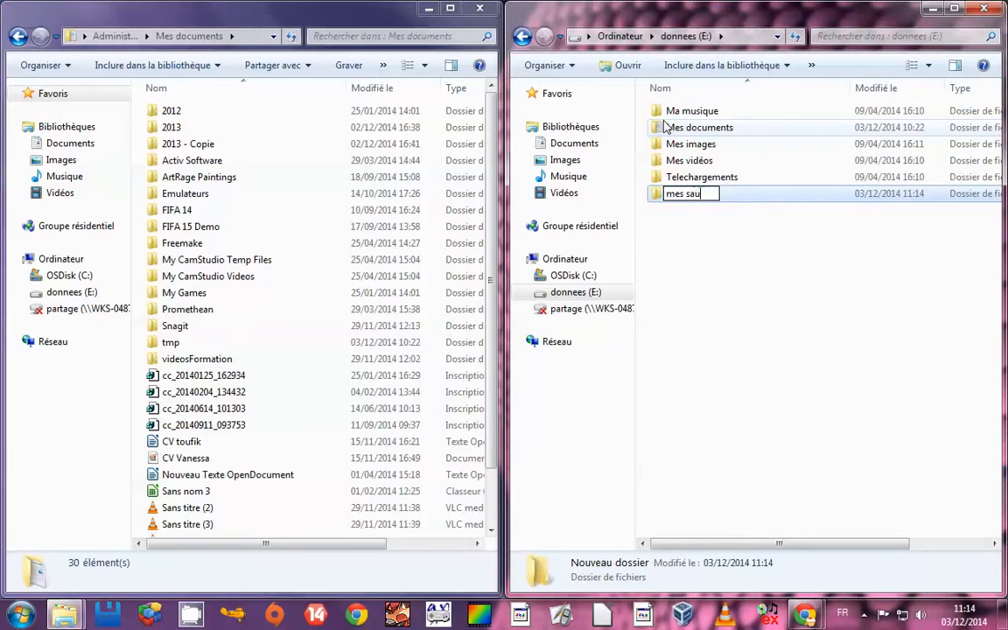
type("vegardes")
key("Return")
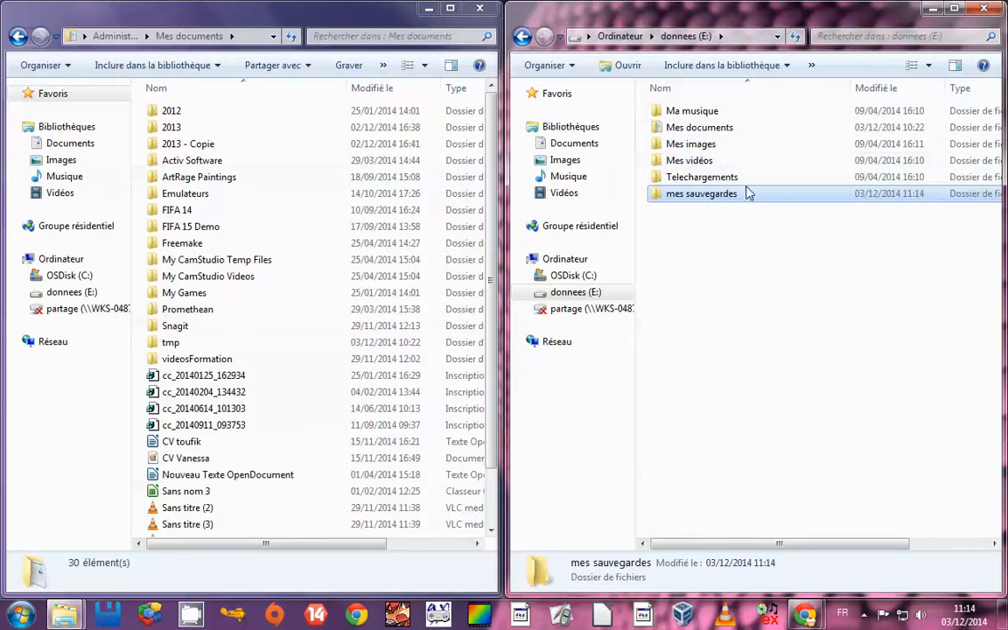
Step: Create a new OpenDocument text file with its default name inside the mes sauvegardes folder
double_click(700, 193)
right_click(727, 206)
mouse_move(832, 400)
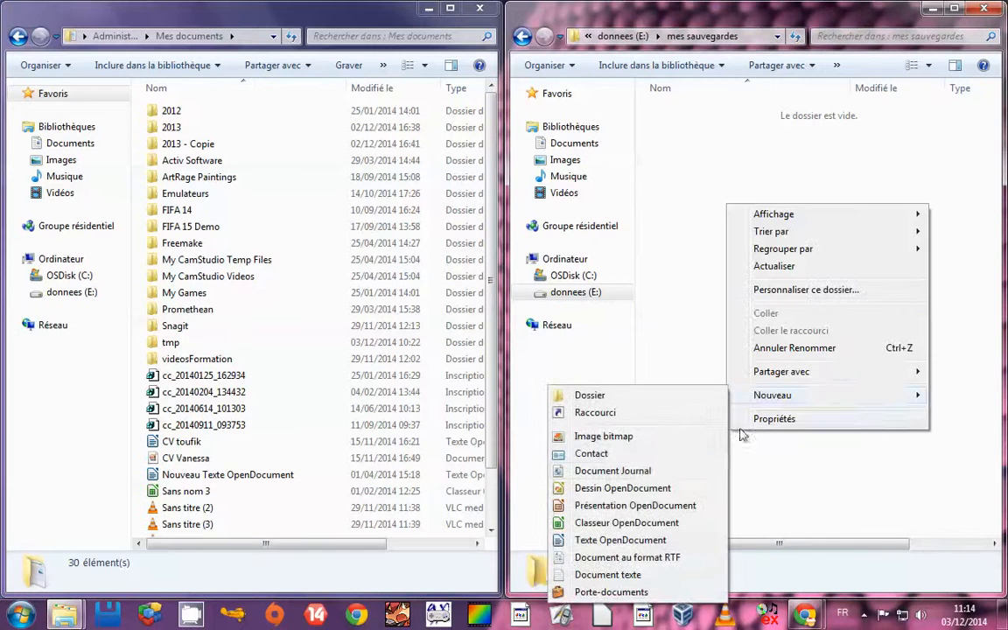
left_click(664, 540)
left_click(716, 294)
Step: Return to the Ordinateur view, maximize its window and examine the system folders on the OSDisk (C:) drive
left_click(623, 36)
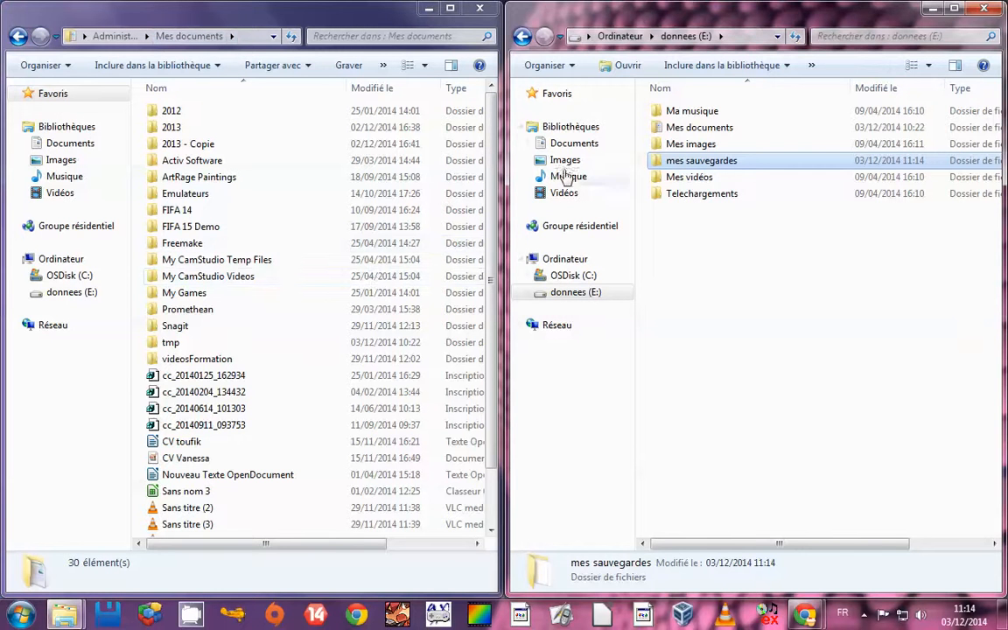
left_click(698, 40)
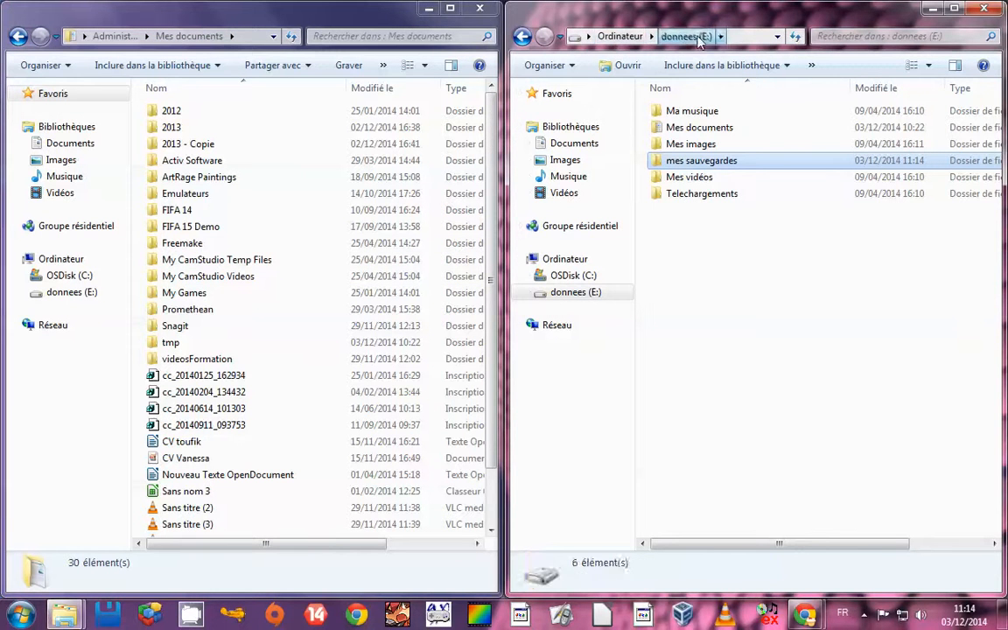
left_click(620, 36)
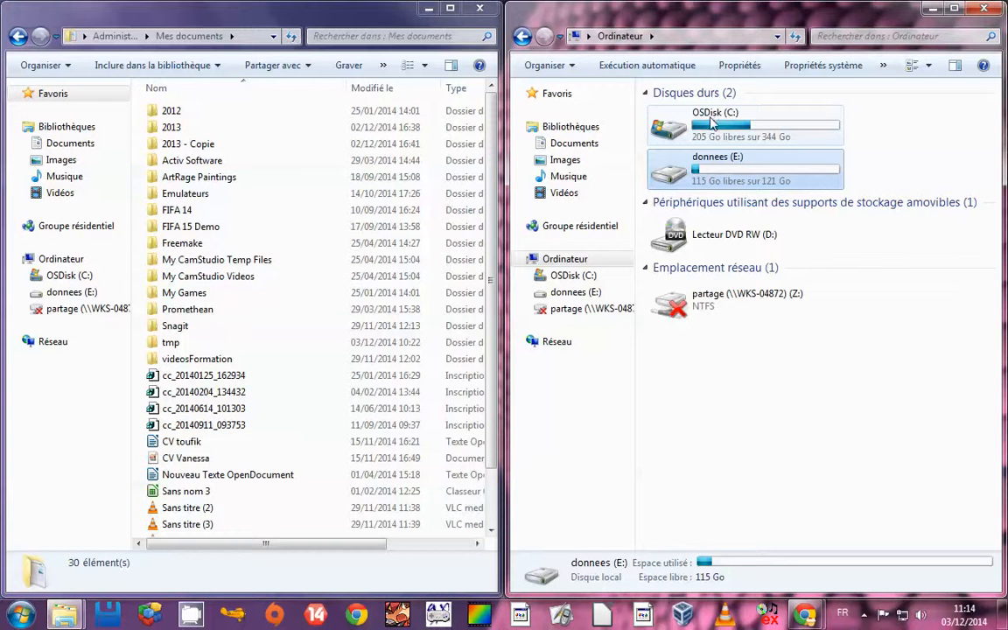
double_click(870, 14)
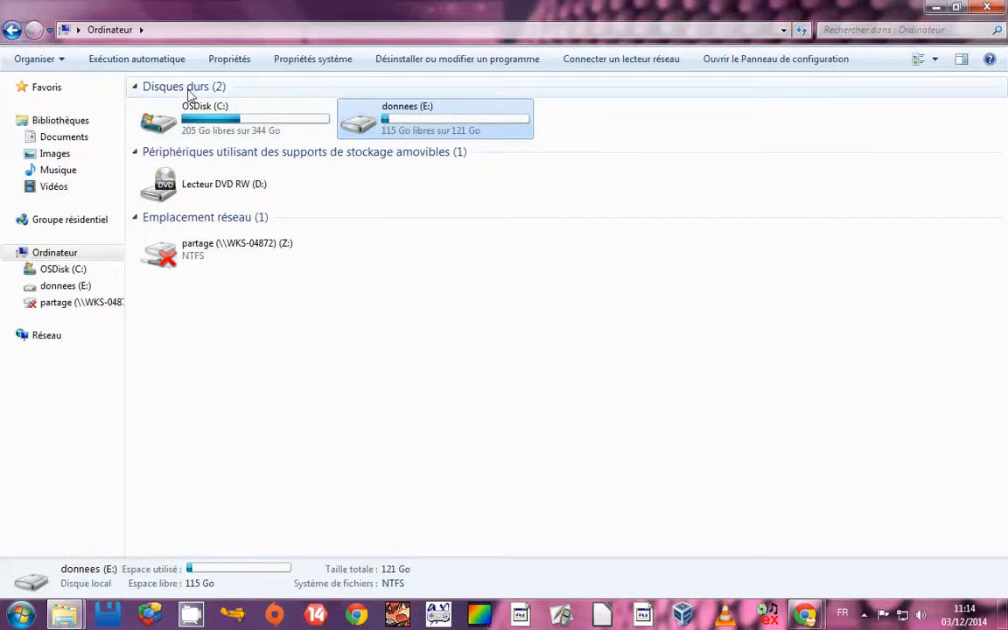
double_click(240, 115)
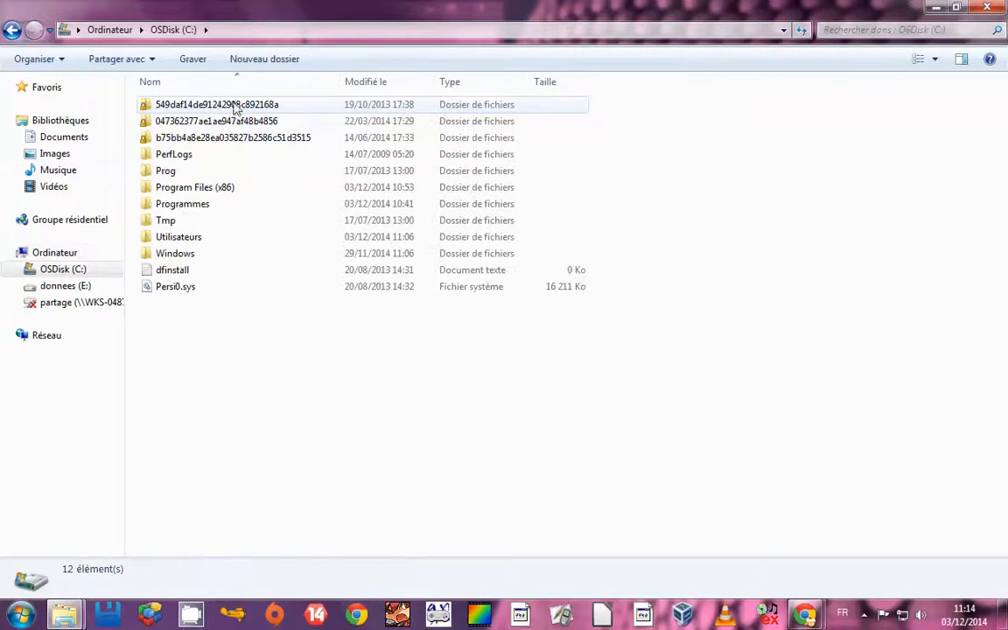
left_click(178, 254)
left_click(12, 30)
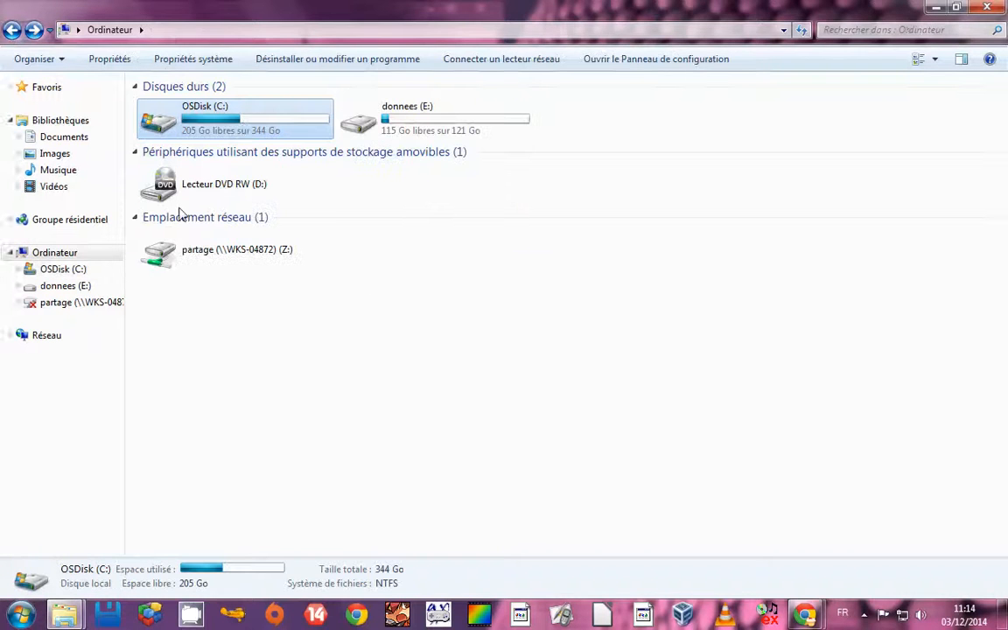
double_click(243, 130)
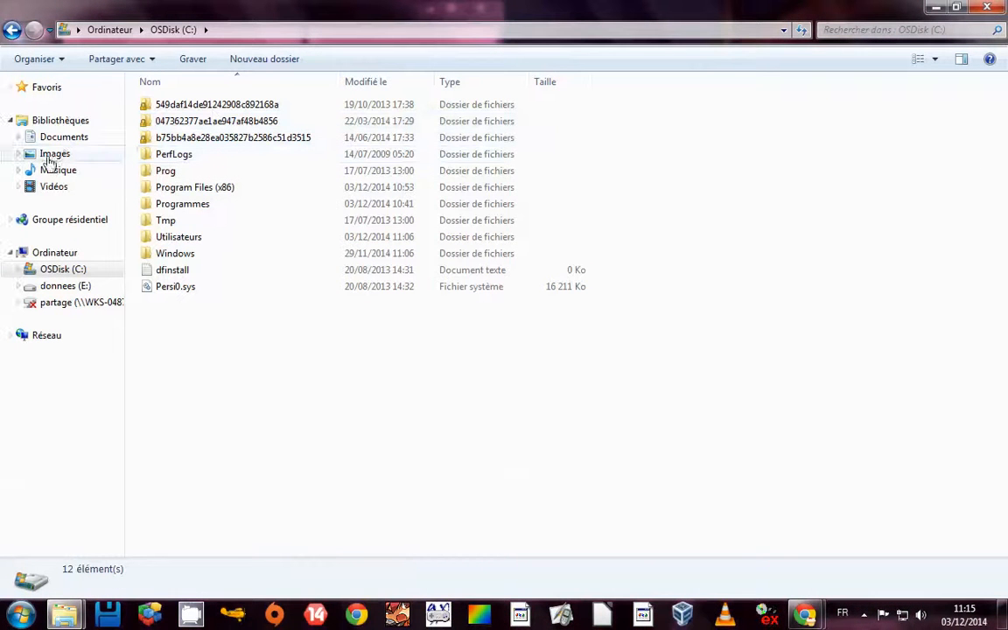
left_click(12, 30)
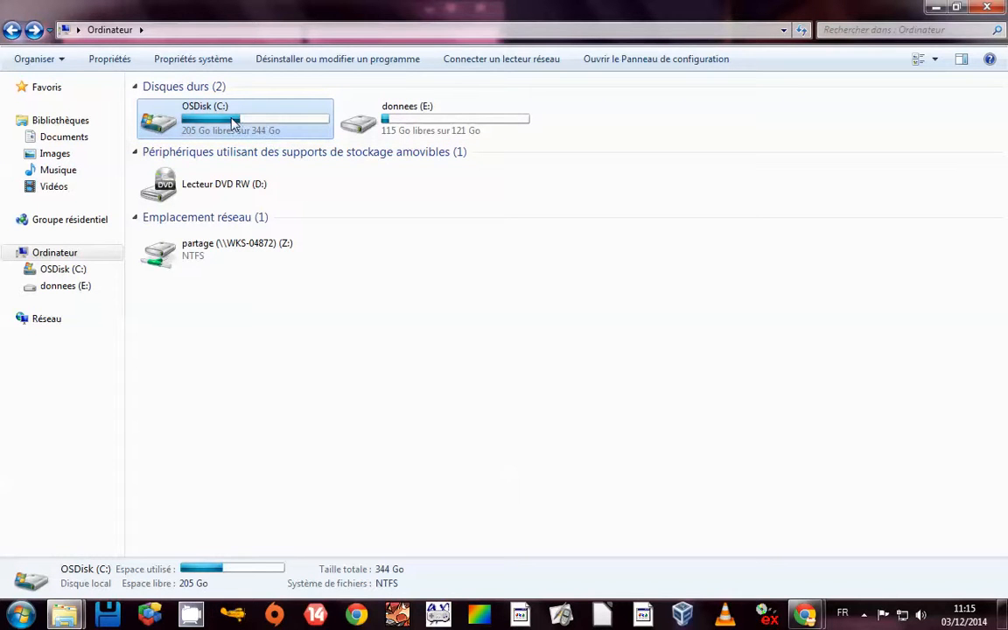
Step: Compare the details of the OSDisk (C:) and donnees (E:) drives and view the folders stored on donnees (E:)
left_click(470, 128)
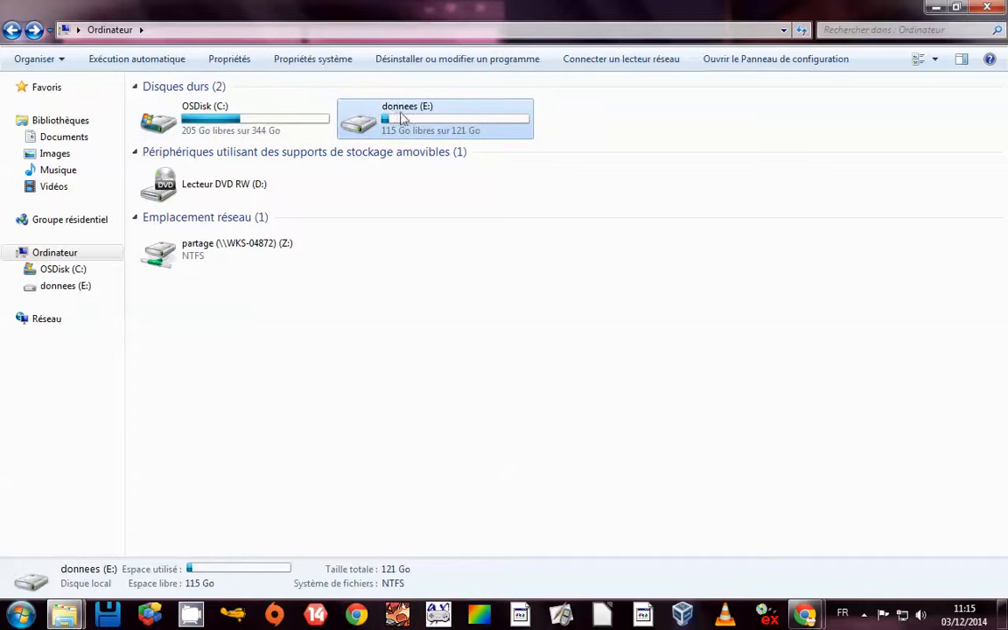
left_click(253, 129)
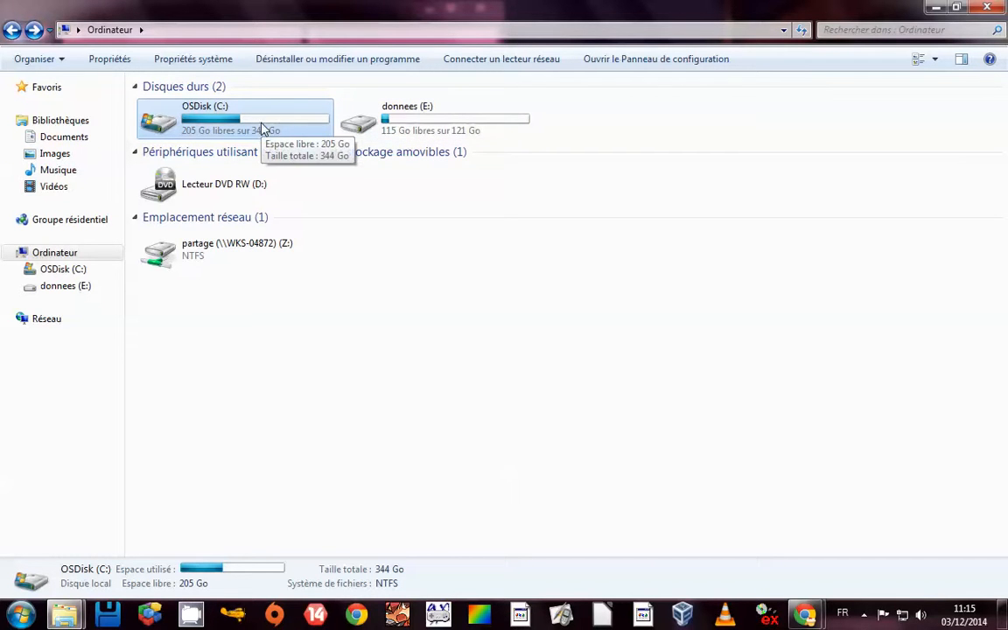
left_click(405, 129)
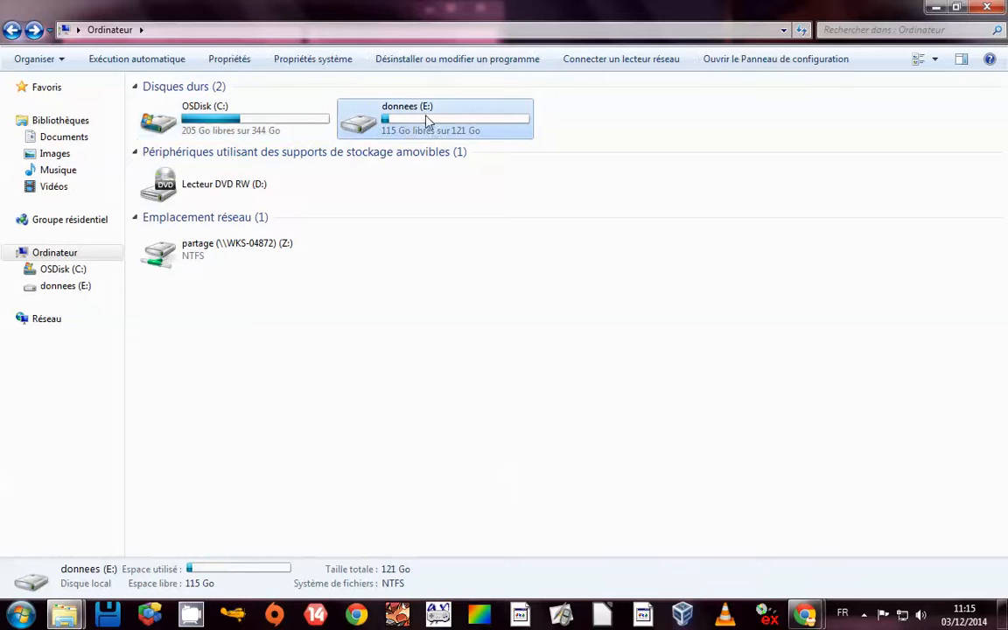
double_click(418, 119)
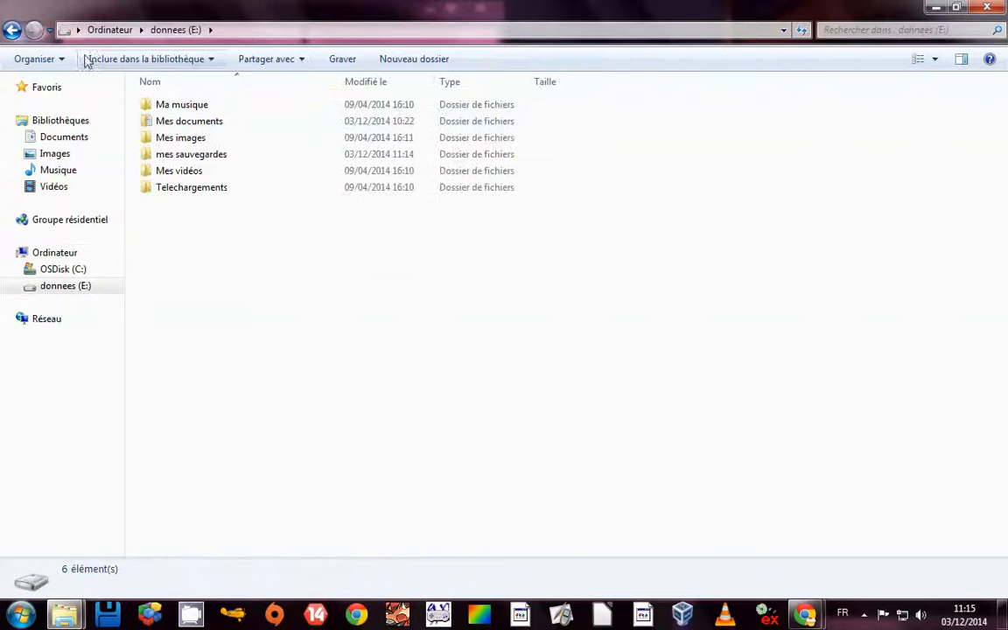
left_click(13, 32)
left_click(267, 126)
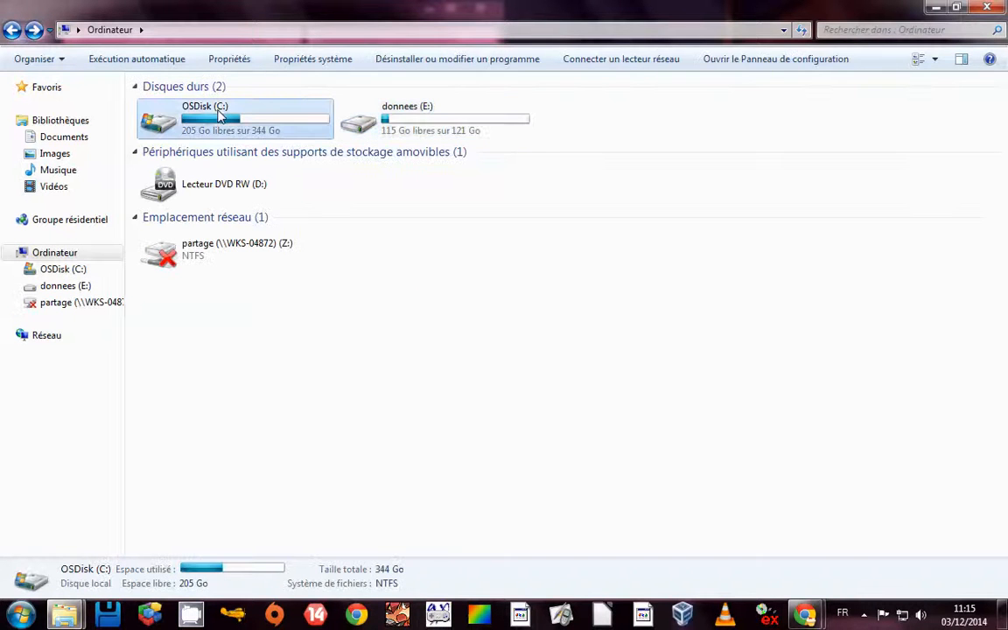
left_click(436, 120)
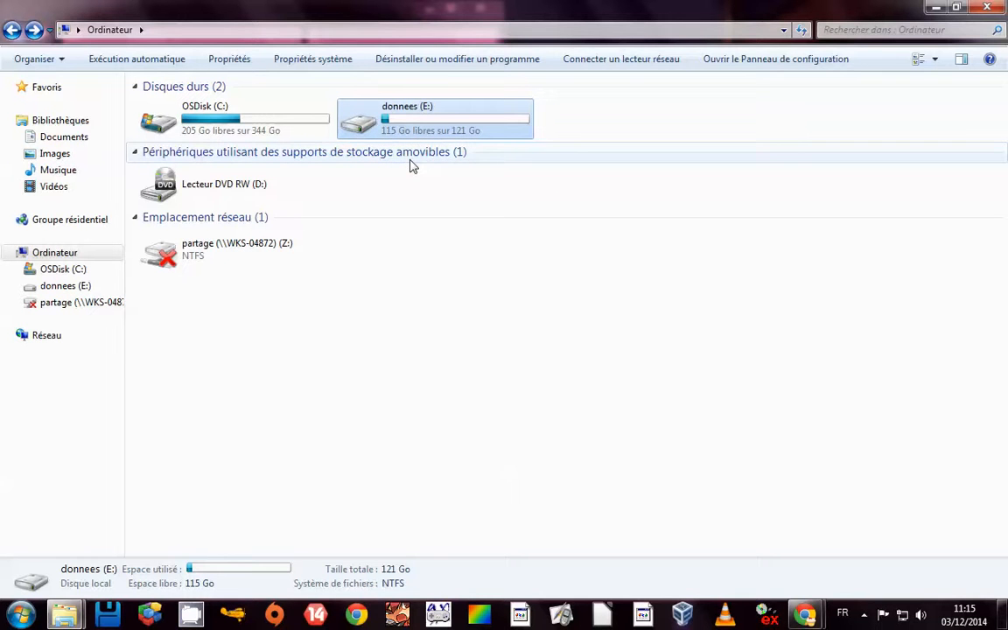
double_click(453, 130)
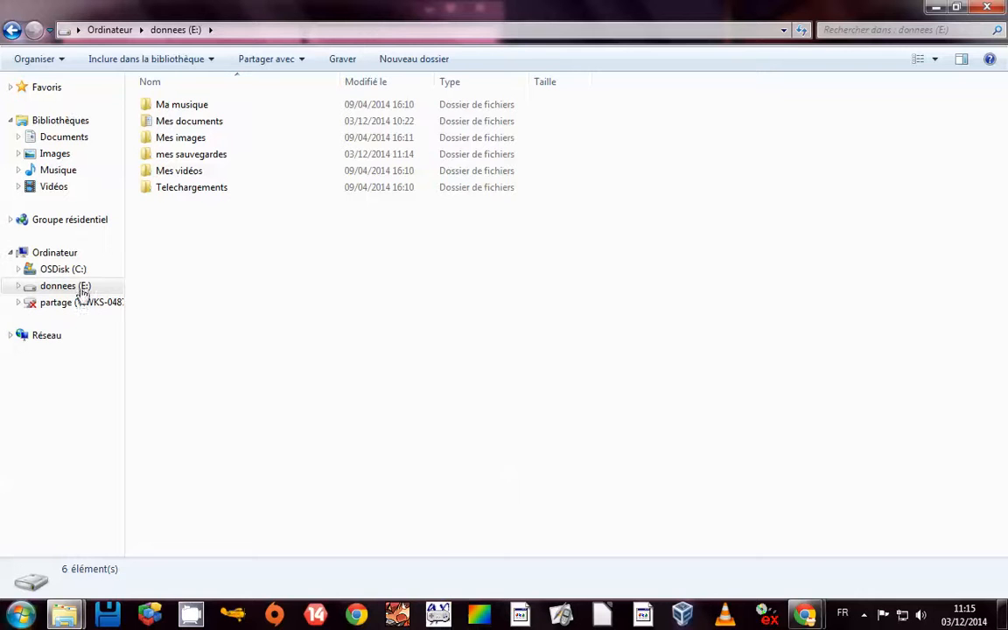
Step: Close both Explorer windows and open a new maximized one showing the Bibliothèques
left_click(986, 7)
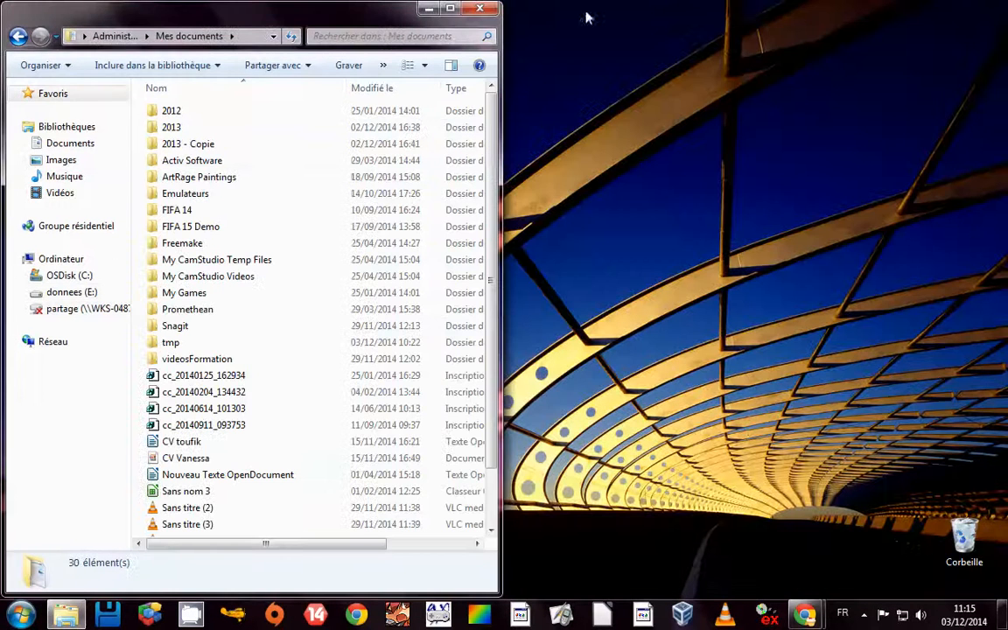
left_click(480, 11)
left_click(66, 620)
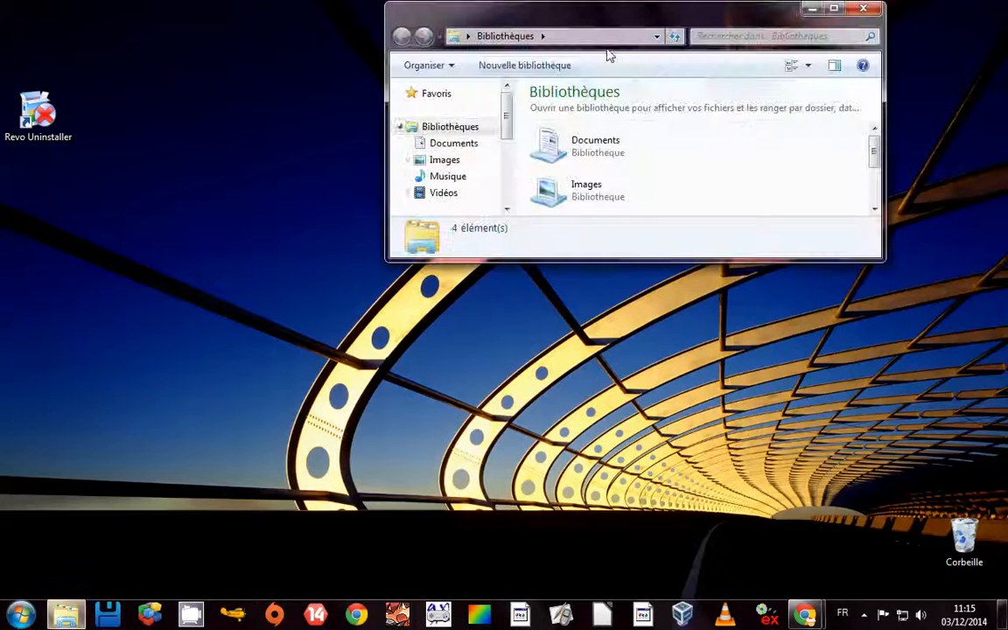
left_click(819, 16)
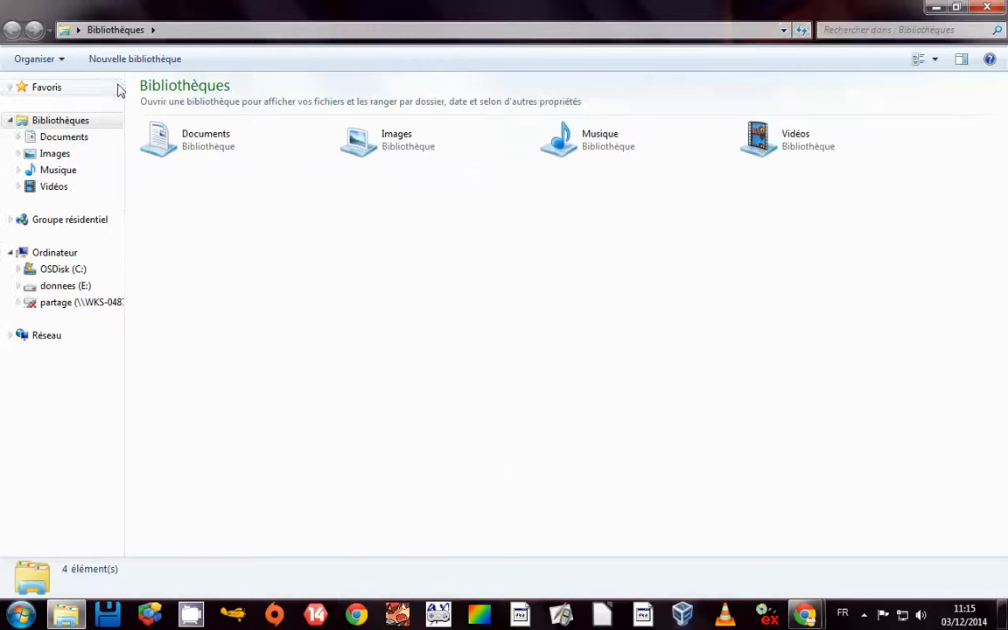
Step: View the Documents library, check the contents of mes sauvegardes on donnees (E:), and return to the Documents library
double_click(230, 150)
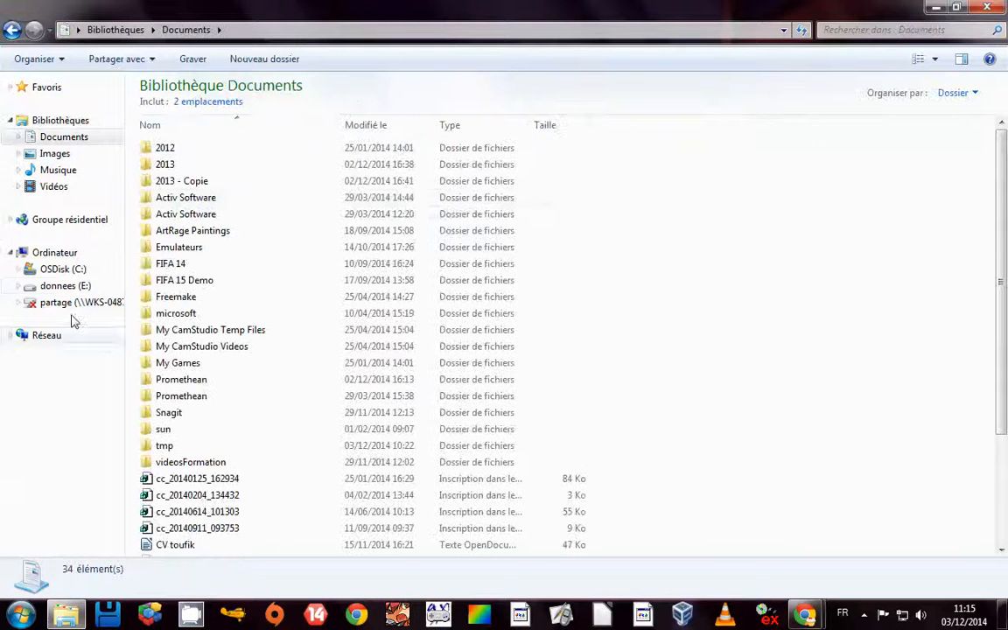
left_click(72, 286)
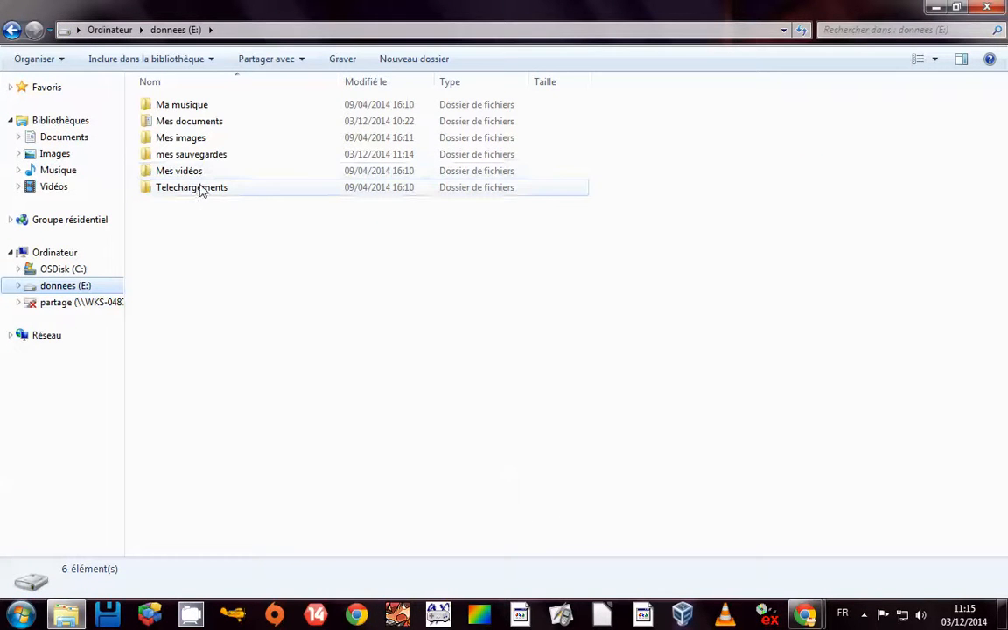
double_click(213, 156)
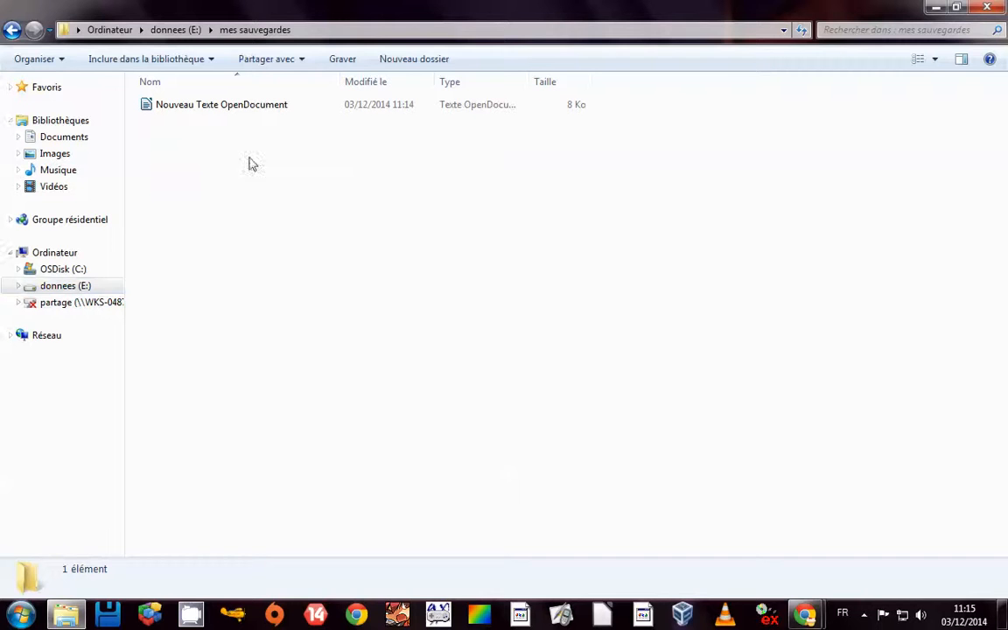
left_click(64, 137)
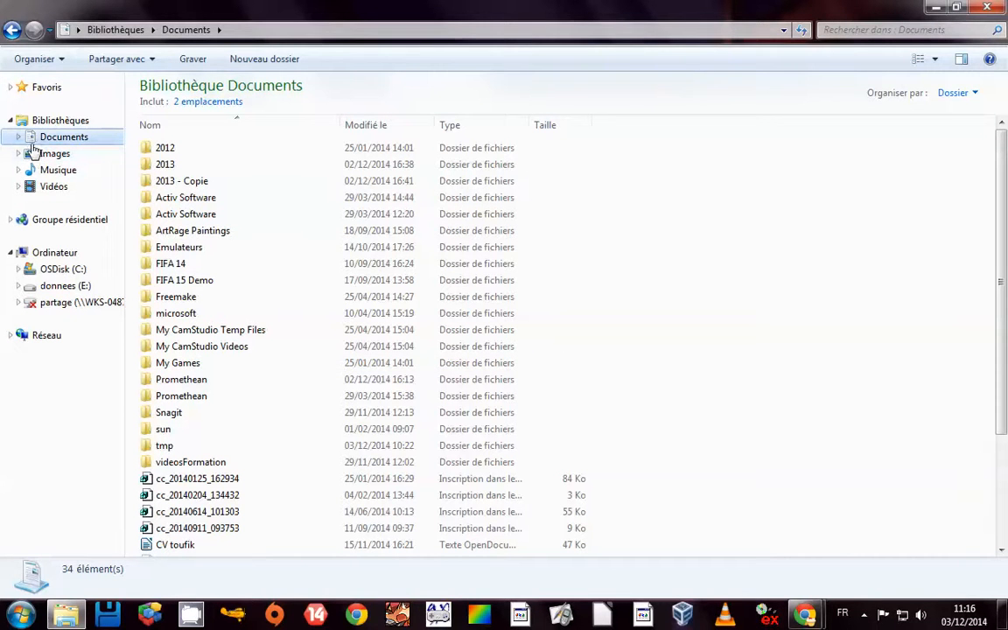
Step: View Mes documents in the Administrateur folder and mes sauvegardes on donnees (E:) in a second window, and close that window
left_click(21, 615)
left_click(280, 116)
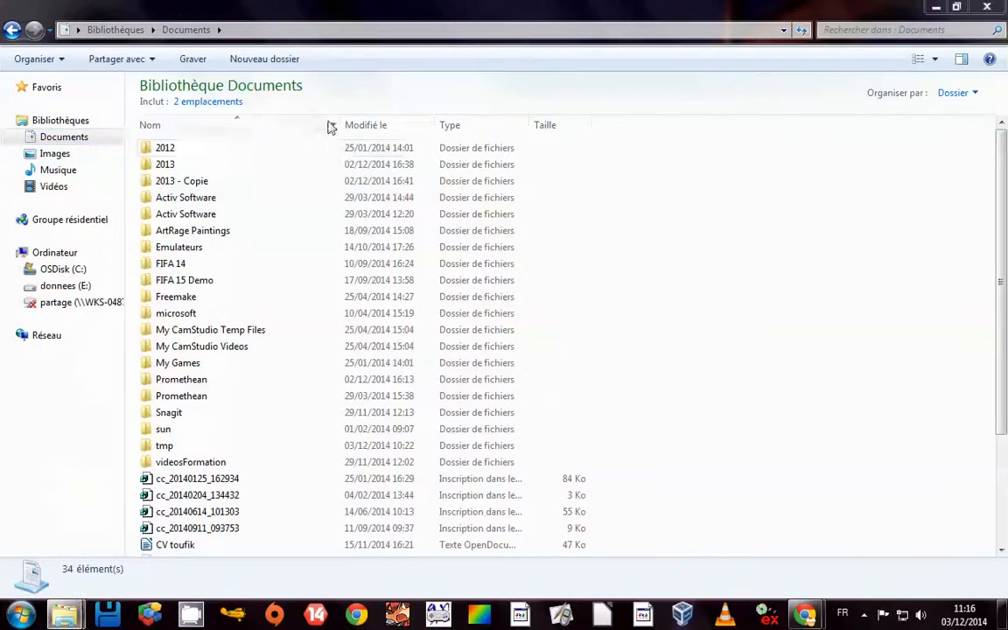
scroll(573, 194, "down", 2)
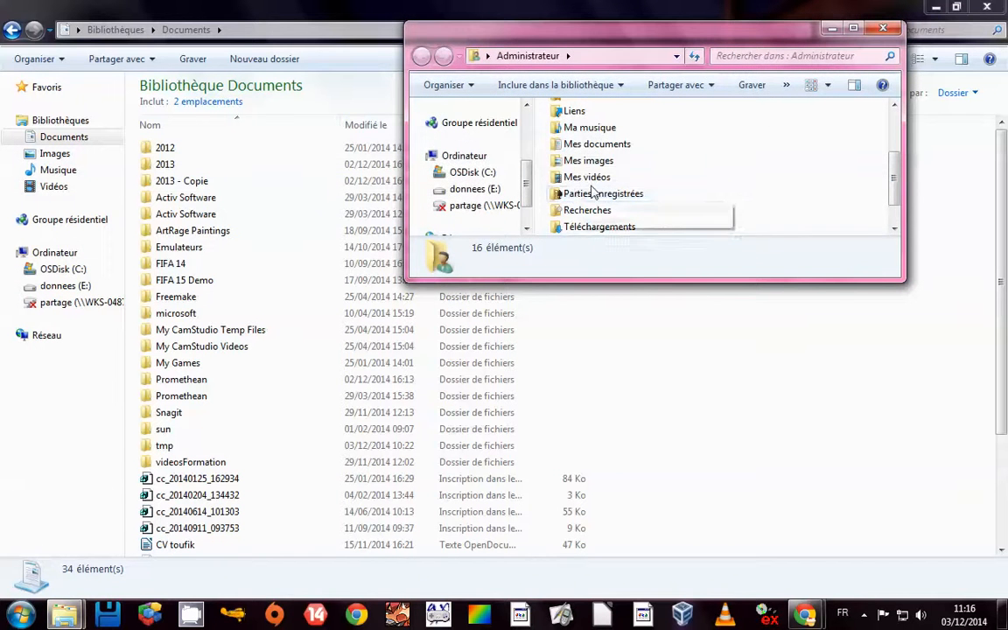
double_click(583, 146)
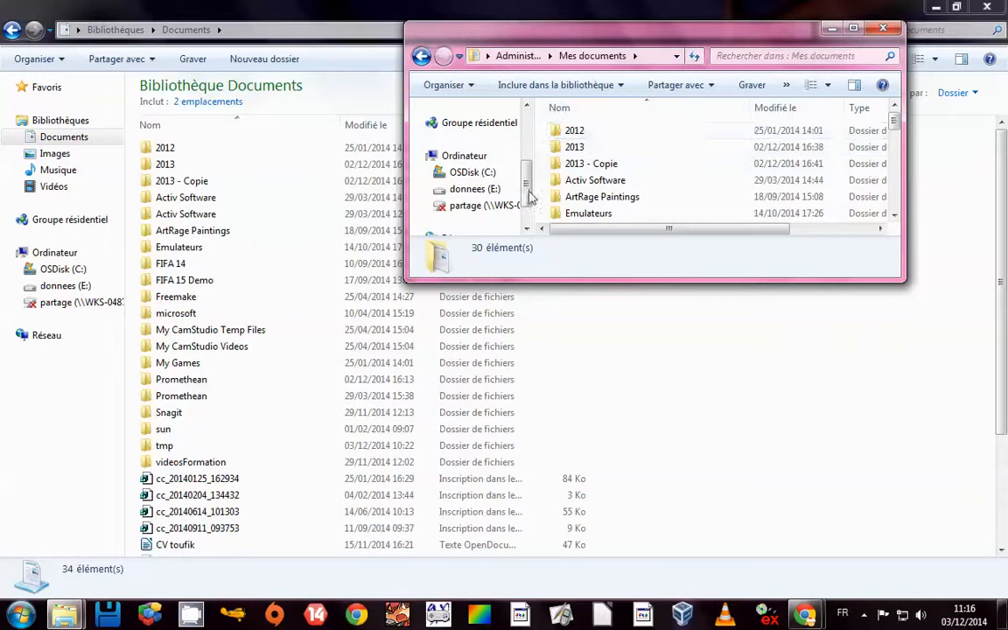
left_click(491, 192)
double_click(617, 180)
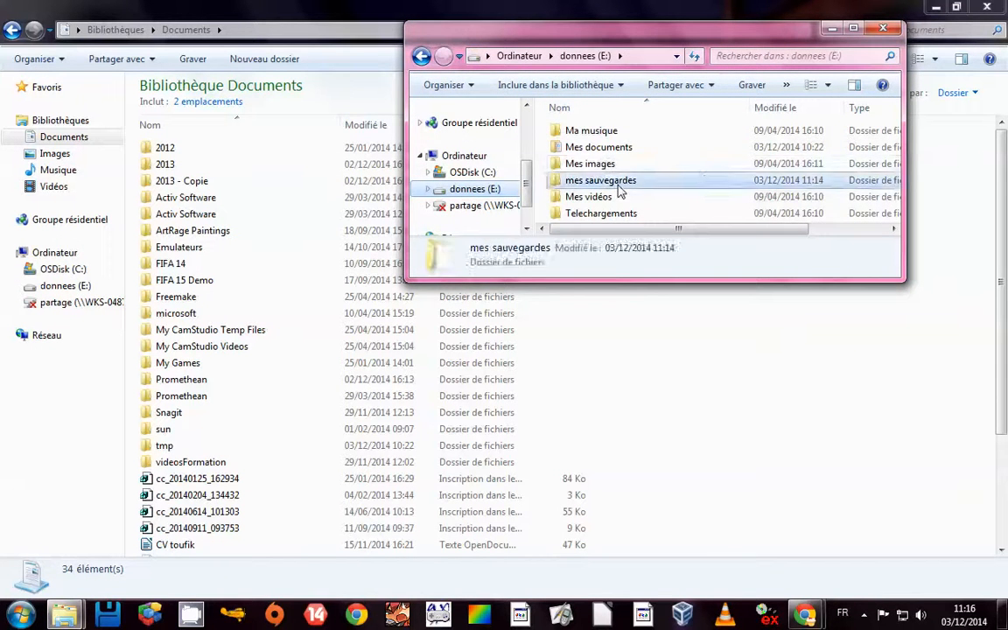
left_click(882, 29)
Step: Return to the Bibliothèques overview and examine the contents and included locations of the Documents library
left_click(87, 120)
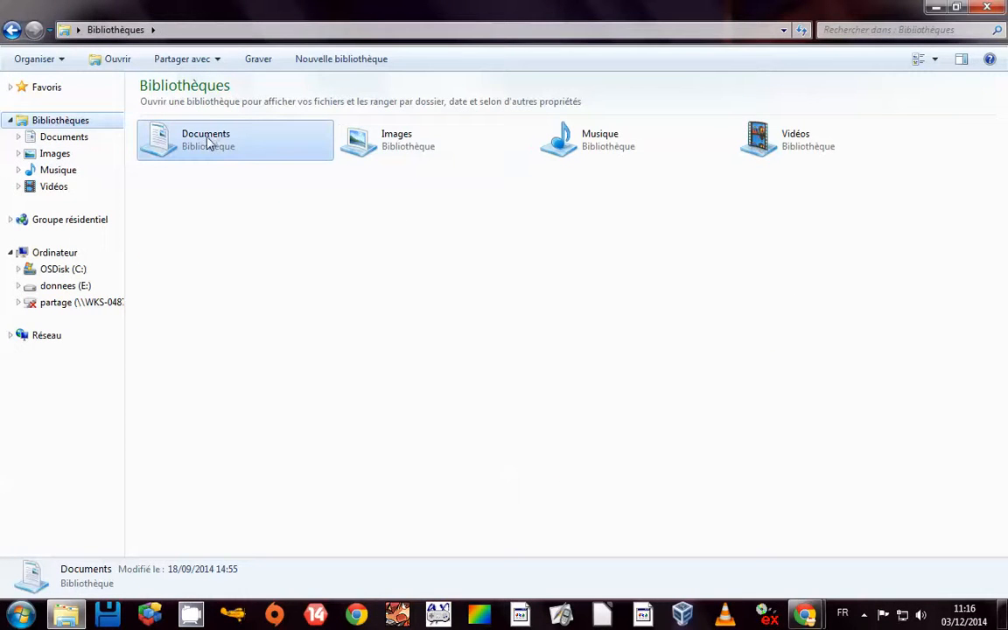
double_click(208, 140)
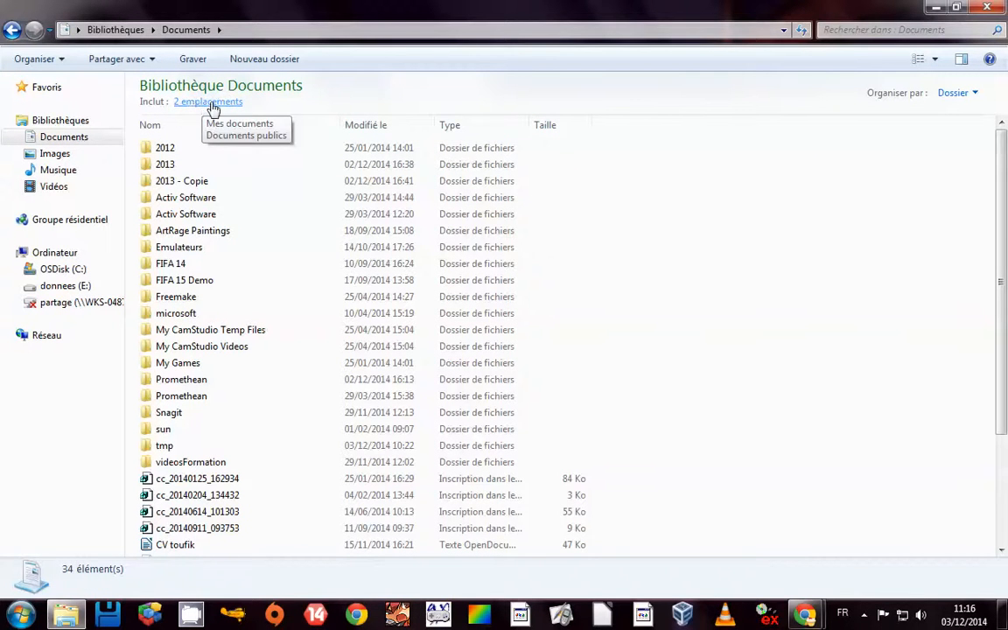
scroll(472, 315, "down", 3)
scroll(476, 326, "up", 3)
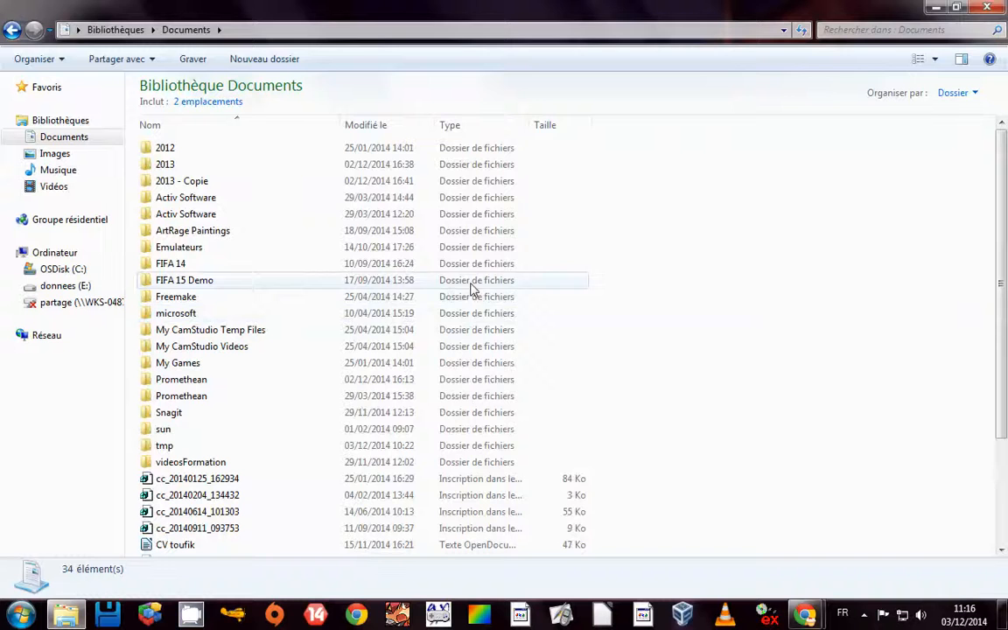
Step: Replace the Documents publics location of the Documents library with the mes sauvegardes folder from donnees (E:)
left_click(209, 102)
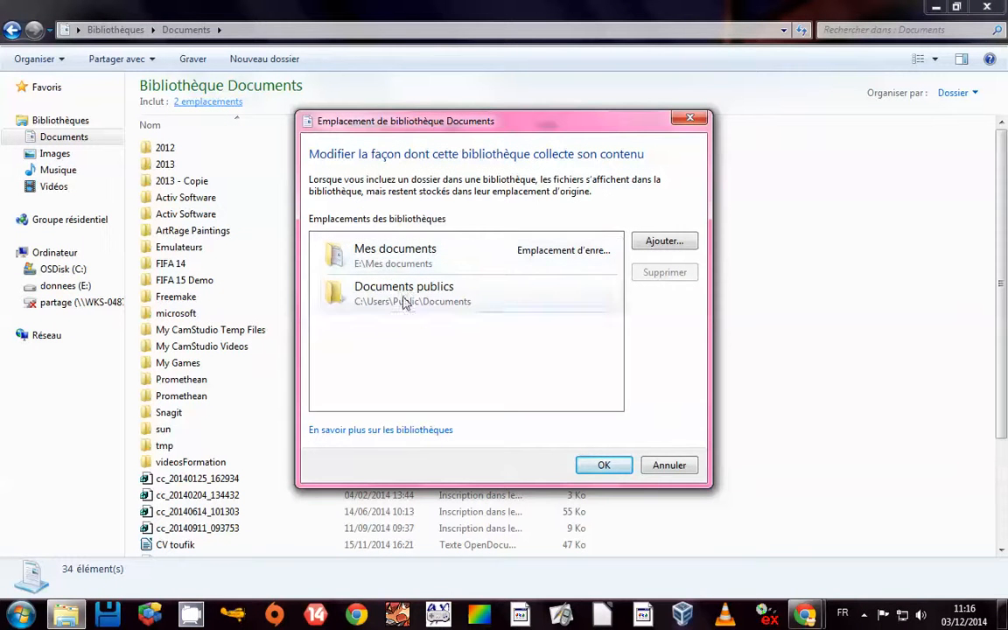
left_click(403, 300)
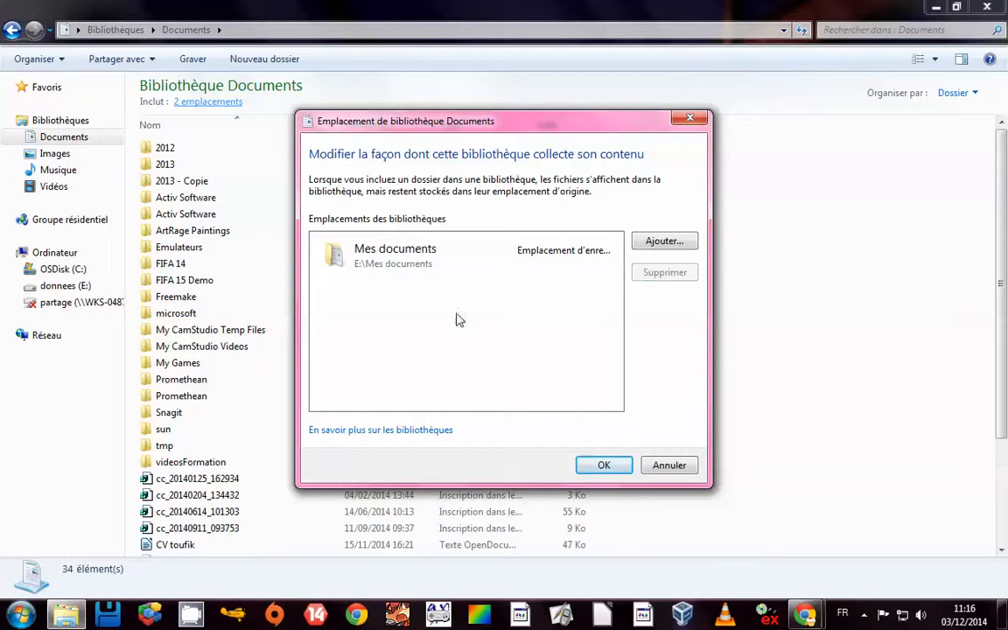
left_click(656, 245)
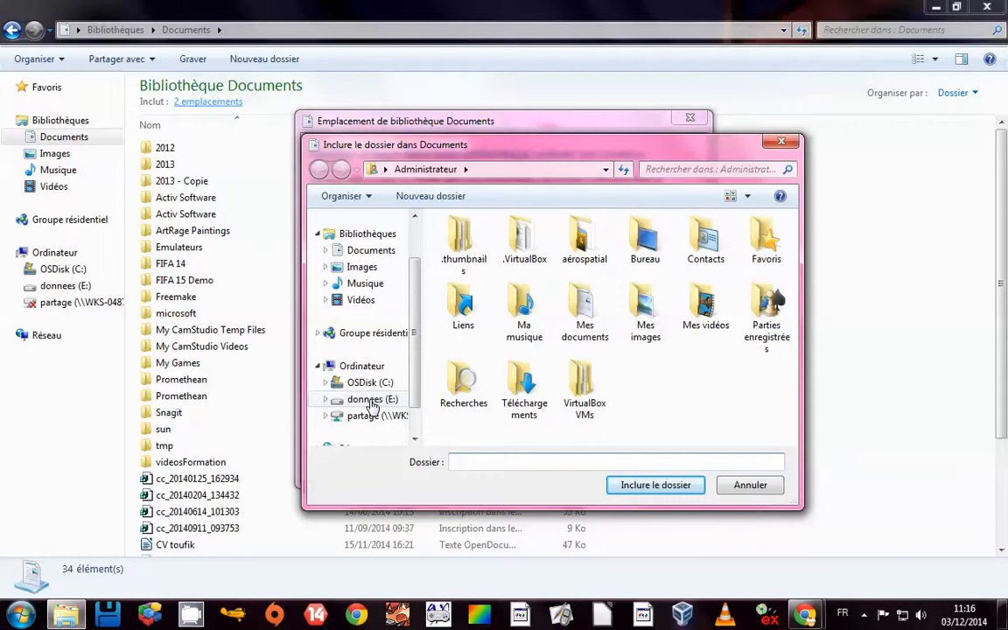
left_click(371, 401)
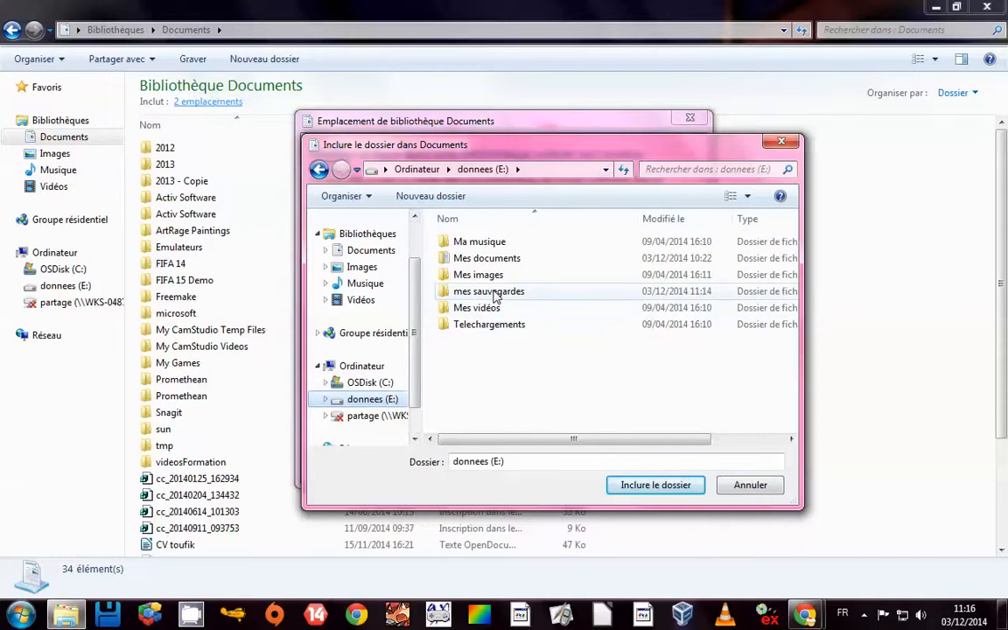
left_click(494, 292)
left_click(634, 484)
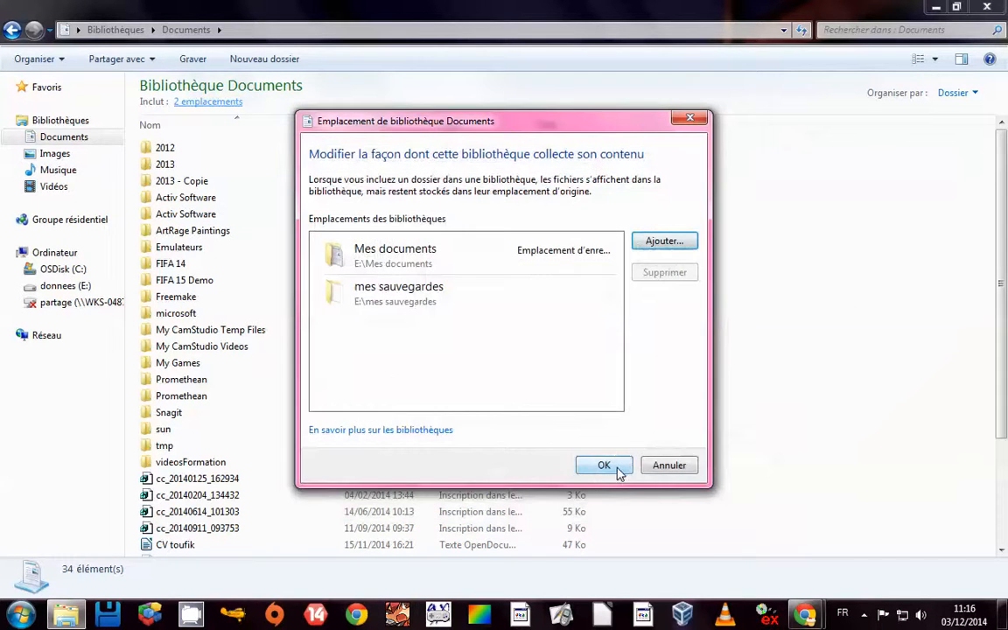
left_click(593, 473)
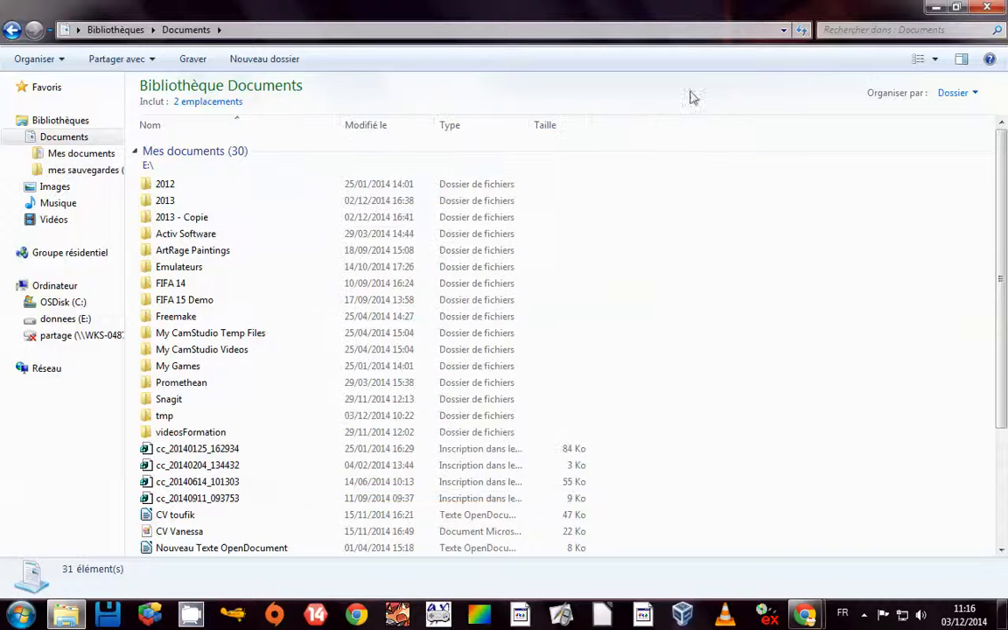
Step: Collapse the Mes documents and mes sauvegardes groups in the Documents library and close the window
left_click(134, 152)
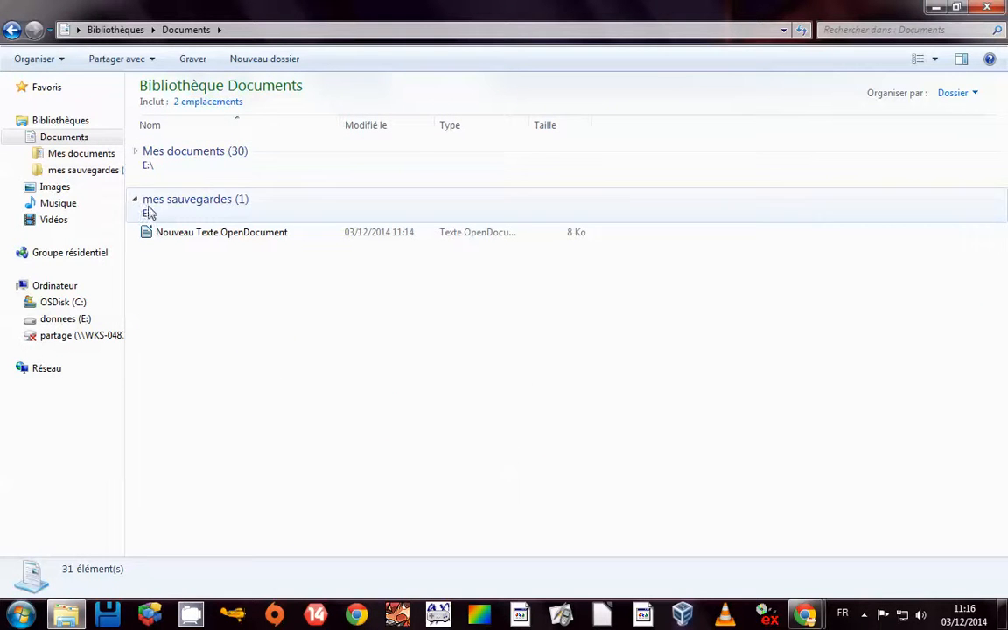
left_click(136, 201)
left_click(988, 9)
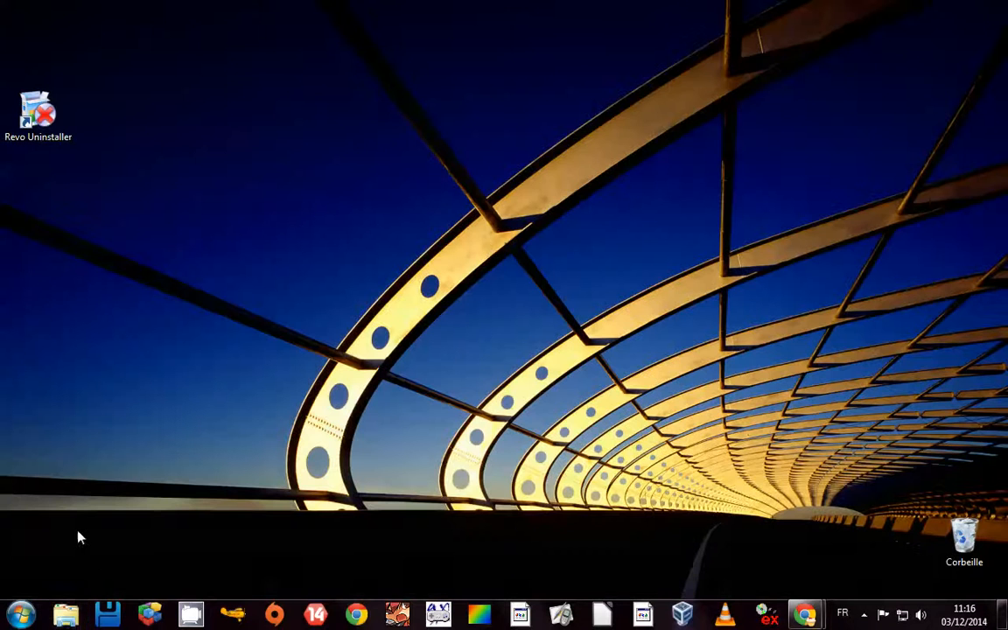
Step: Reopen the Documents library and expand the mes sauvegardes and Mes documents groups to examine their contents
left_click(67, 614)
double_click(217, 156)
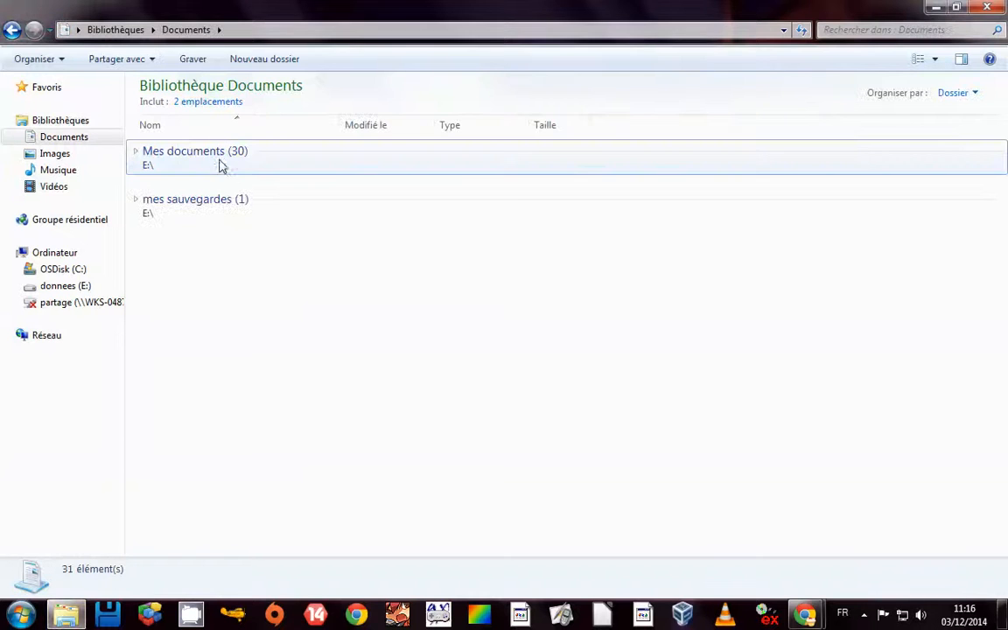
left_click(136, 200)
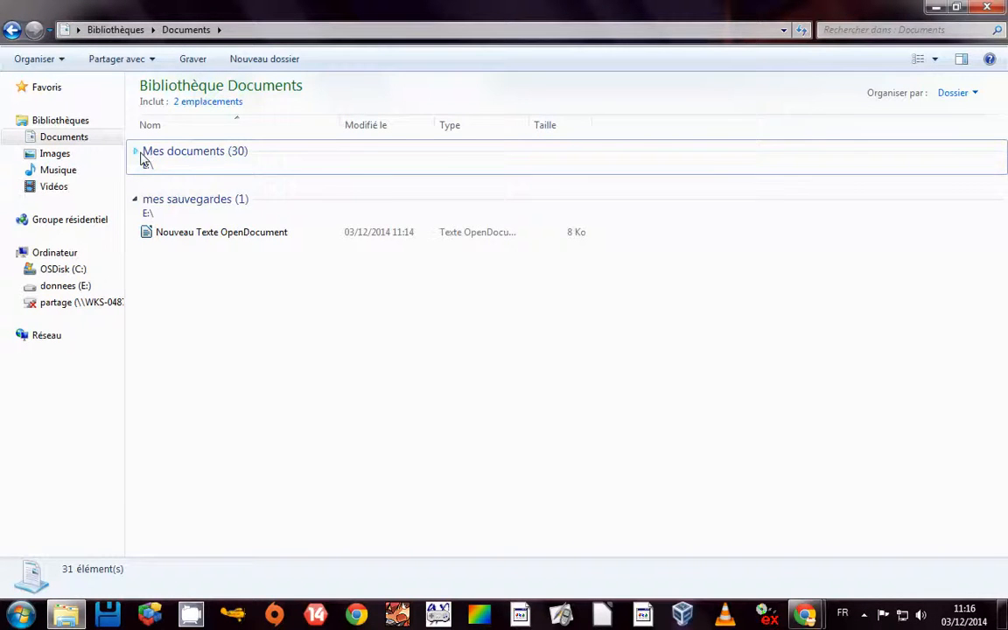
left_click(140, 154)
left_click(137, 155)
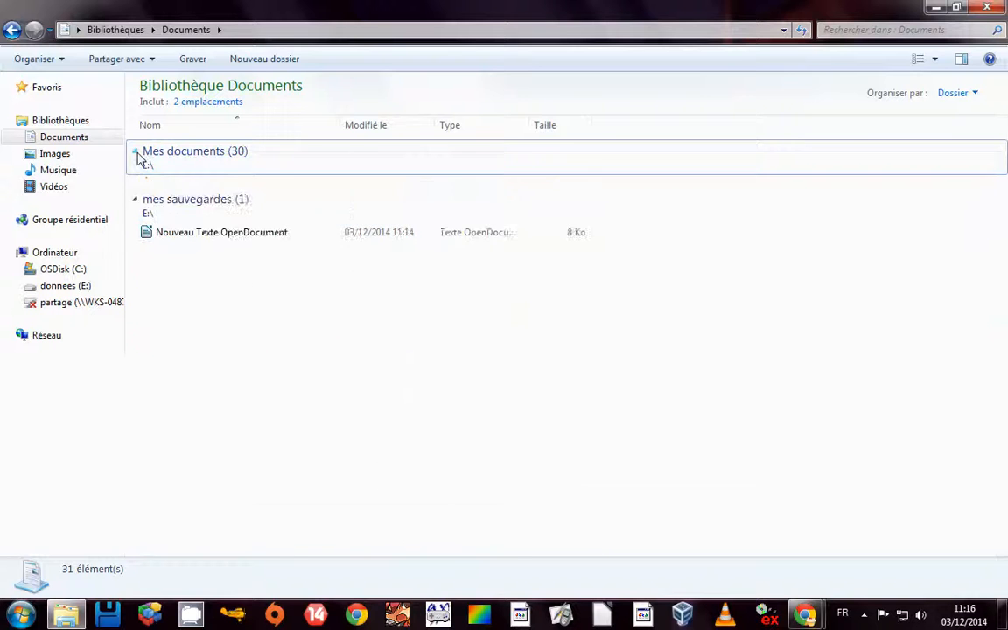
left_click(137, 155)
scroll(259, 341, "down", 3)
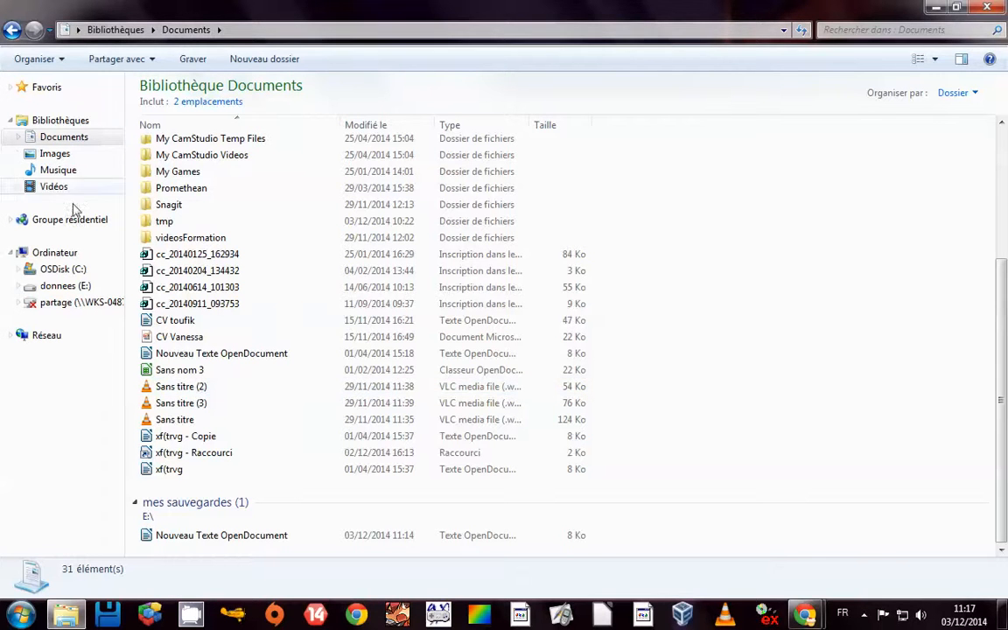
Step: View the Images library and open it again from the Start menu in a maximized window
left_click(52, 155)
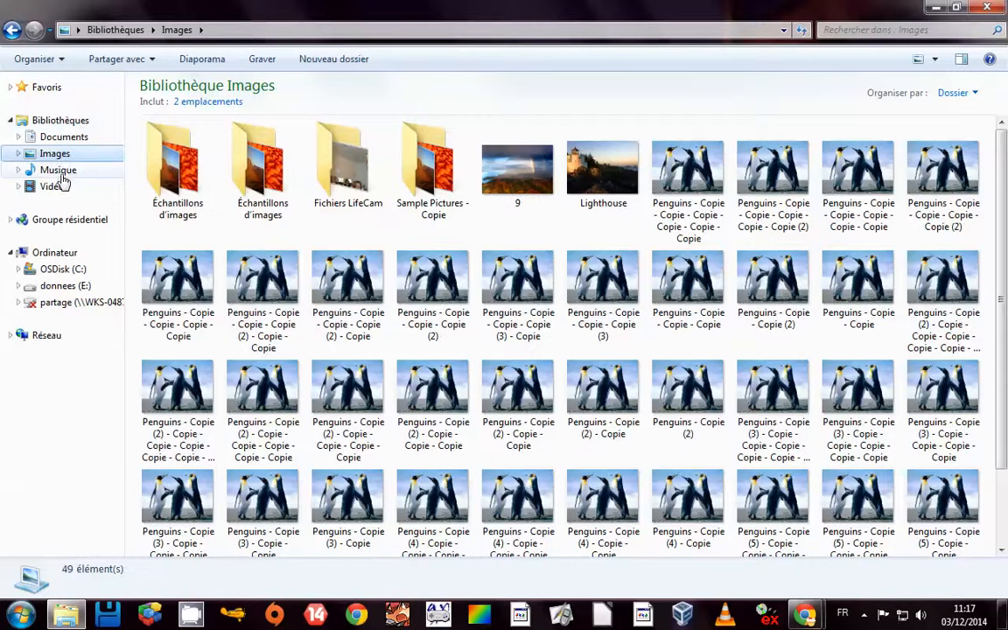
left_click(19, 615)
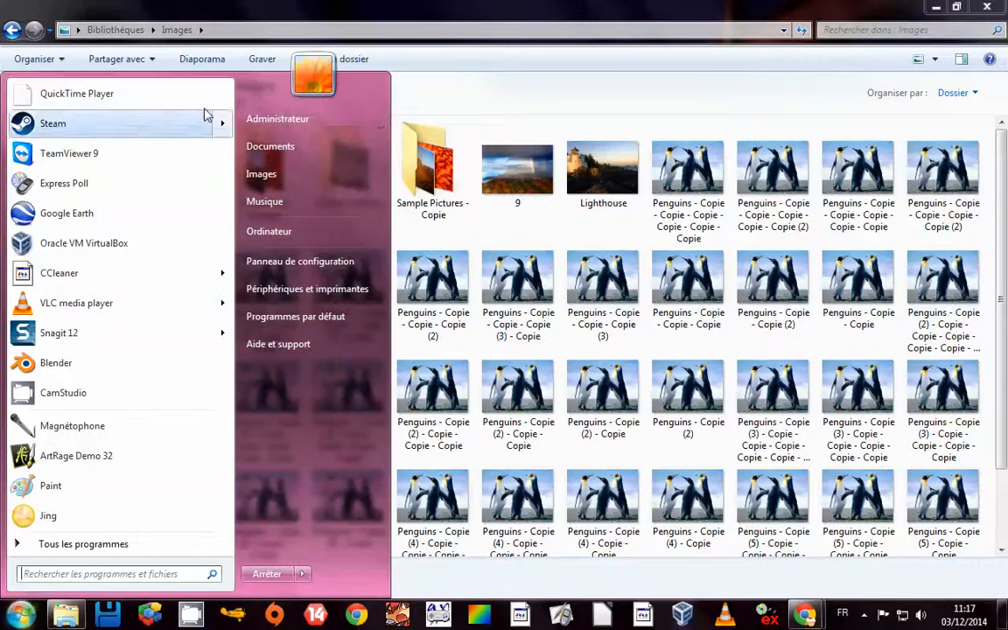
left_click(262, 174)
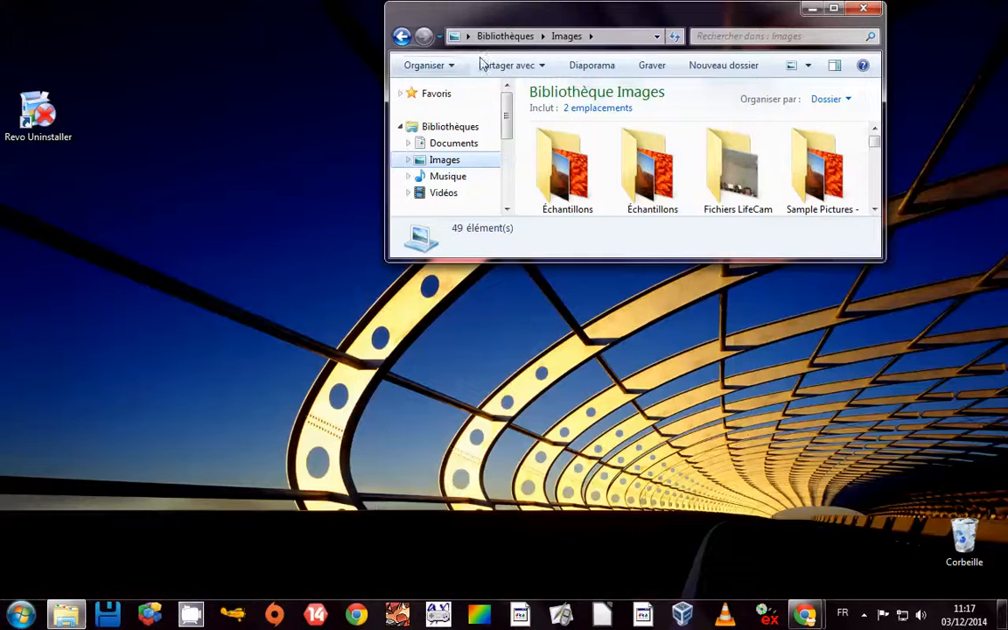
left_click(832, 12)
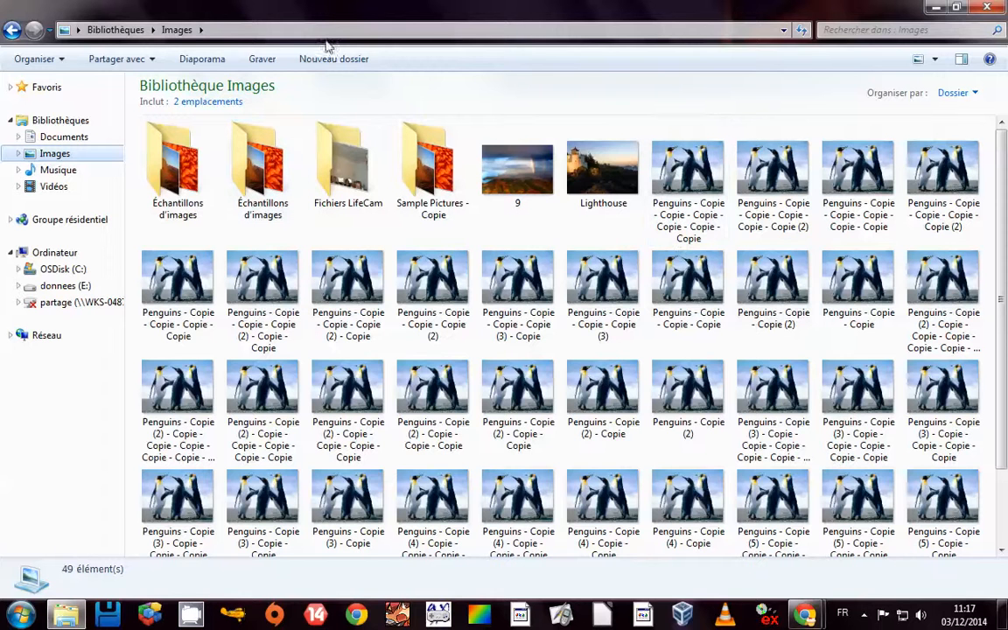
Step: Examine the contents of Échantillons d'images, Fichiers LifeCam and Sample Pictures - Copie, returning to the Images library each time
double_click(193, 175)
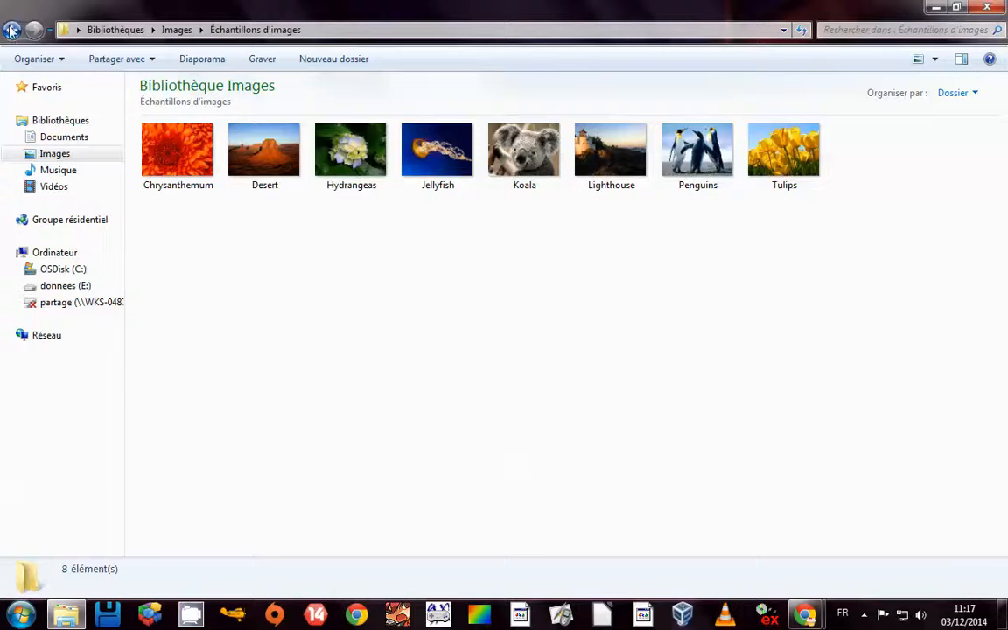
left_click(12, 31)
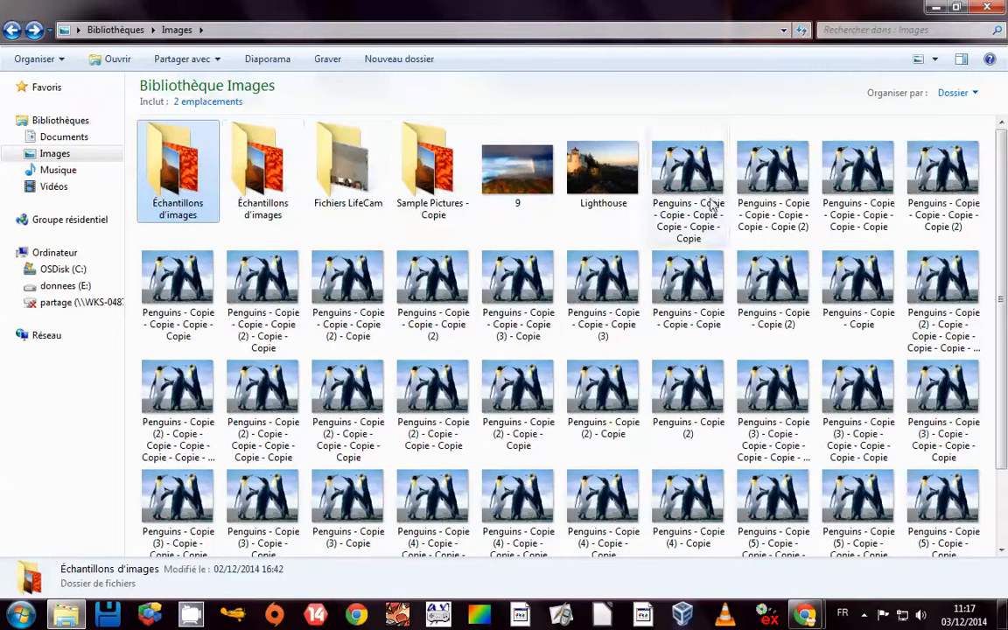
double_click(315, 159)
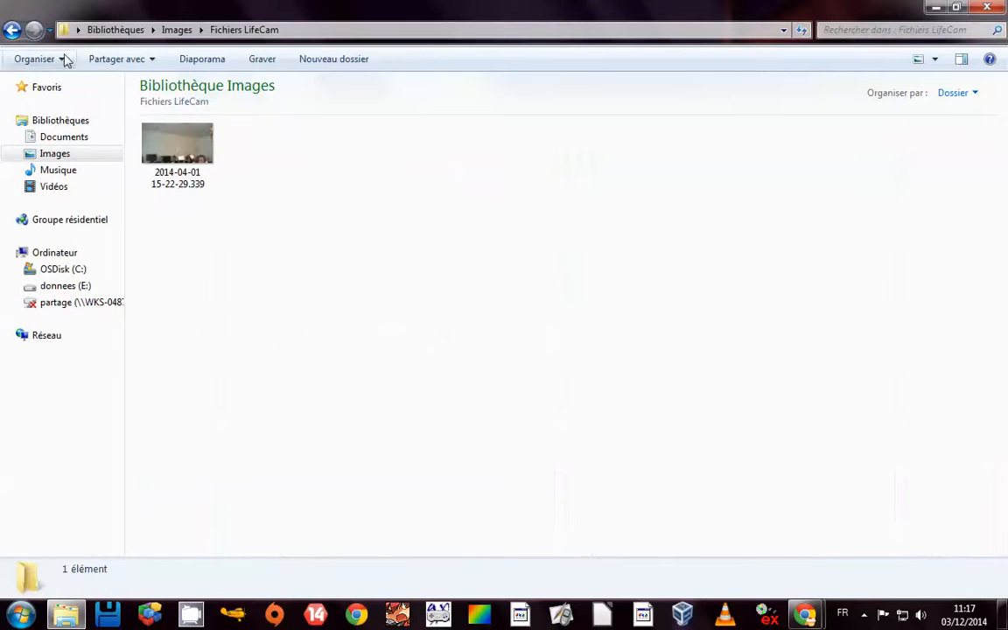
left_click(11, 32)
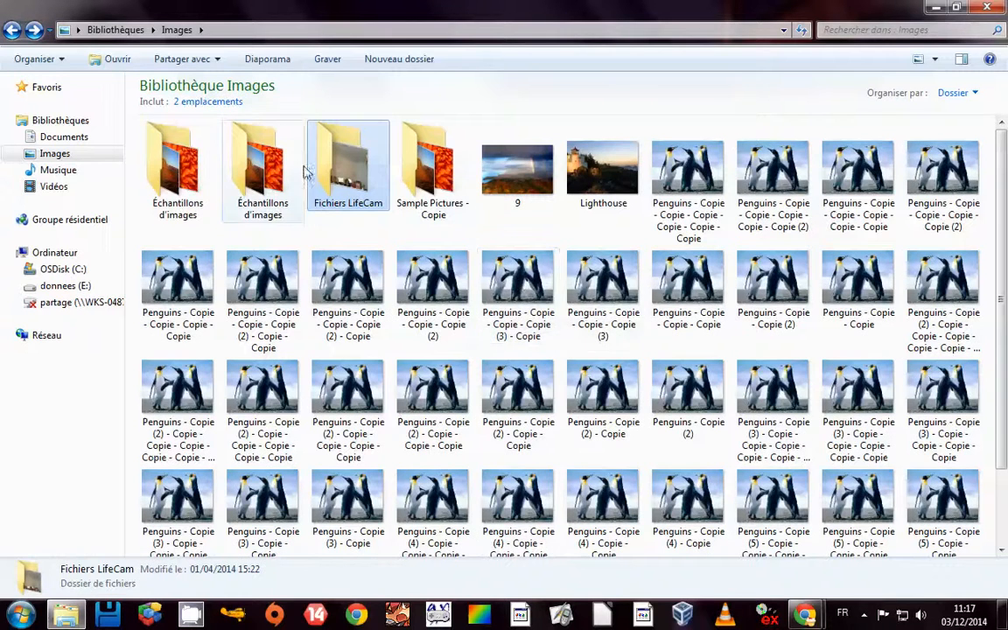
double_click(431, 181)
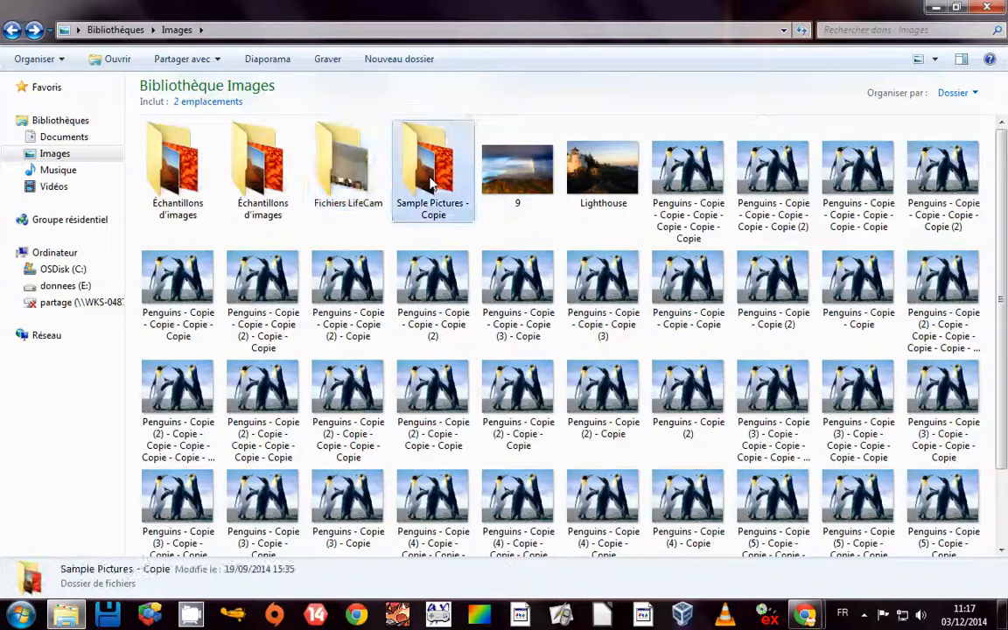
left_click(11, 30)
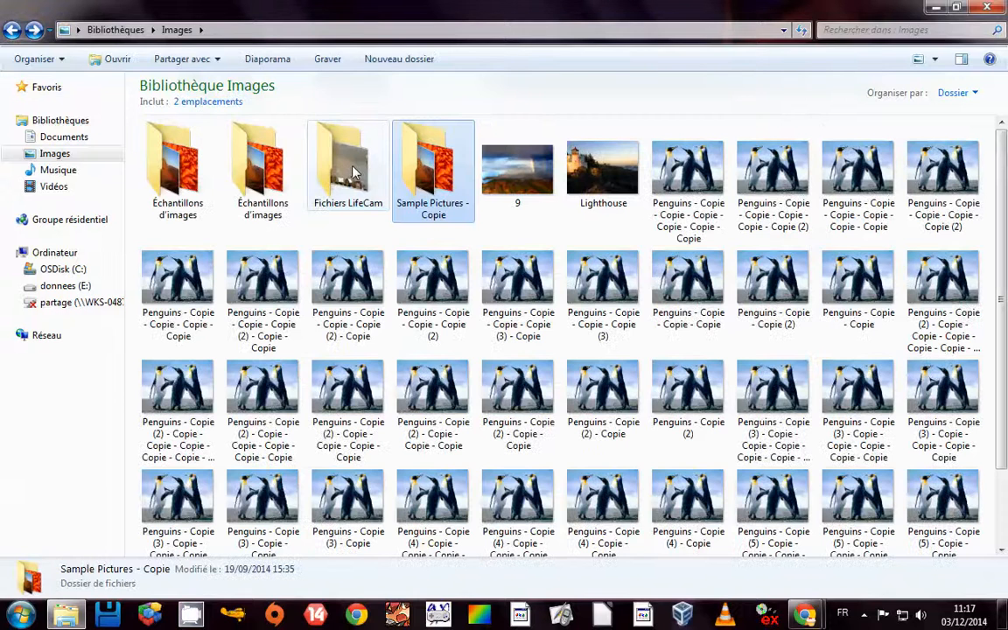
double_click(355, 172)
left_click(11, 30)
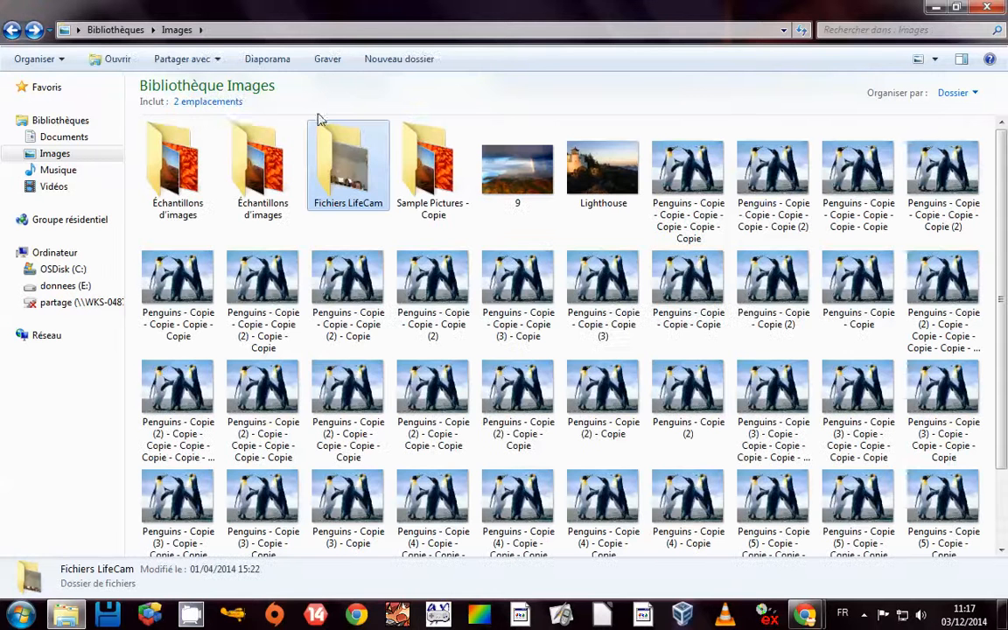
Step: Remove the Images publiques location from the Images library
left_click(232, 102)
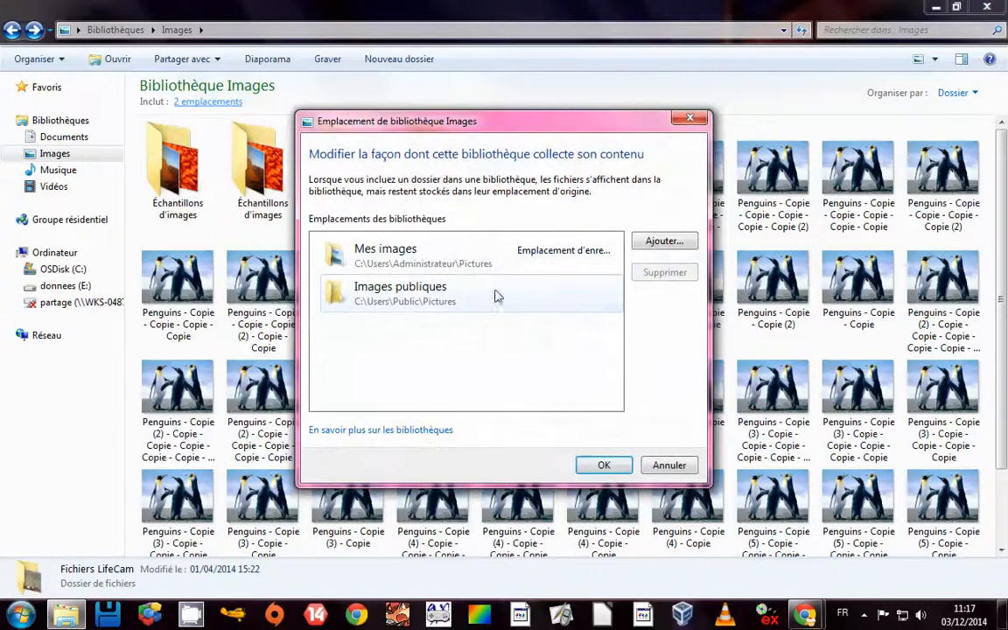
left_click(495, 296)
left_click(665, 272)
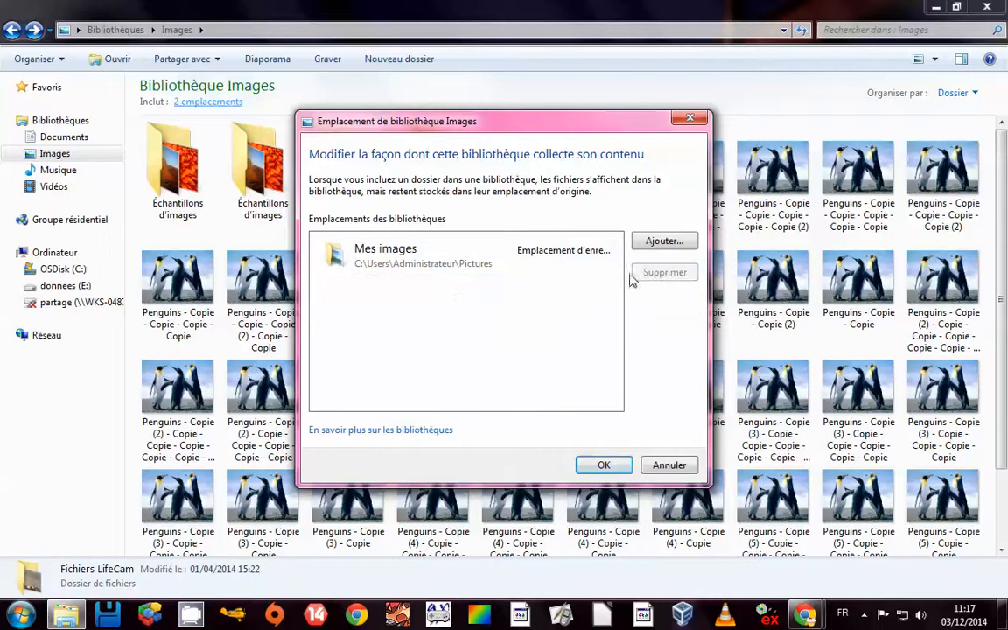
Step: Include the Échantillons d'images folder from Mes images as a location of the Images library
left_click(664, 241)
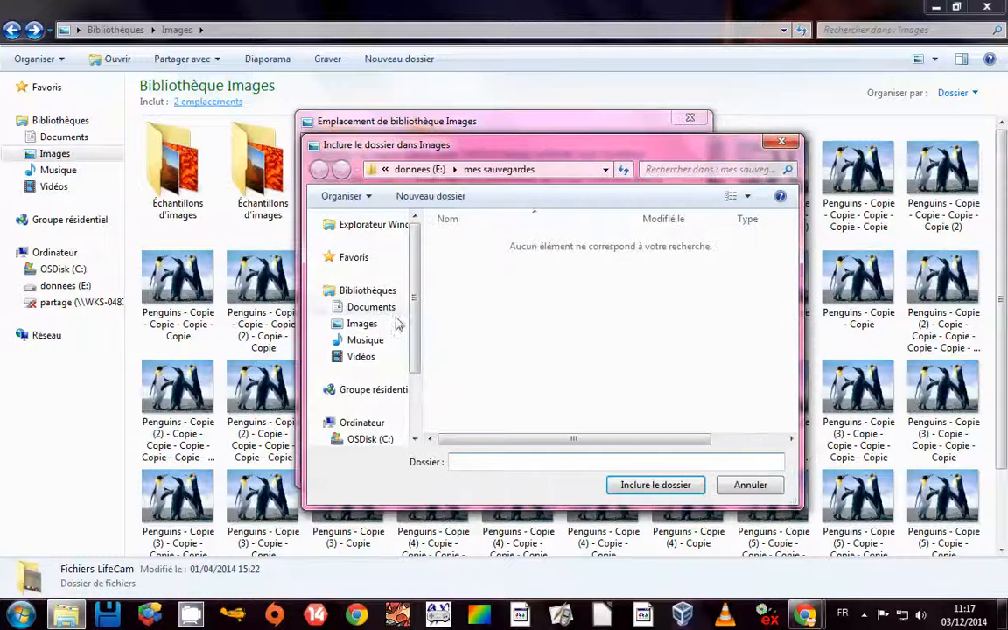
left_click(326, 324)
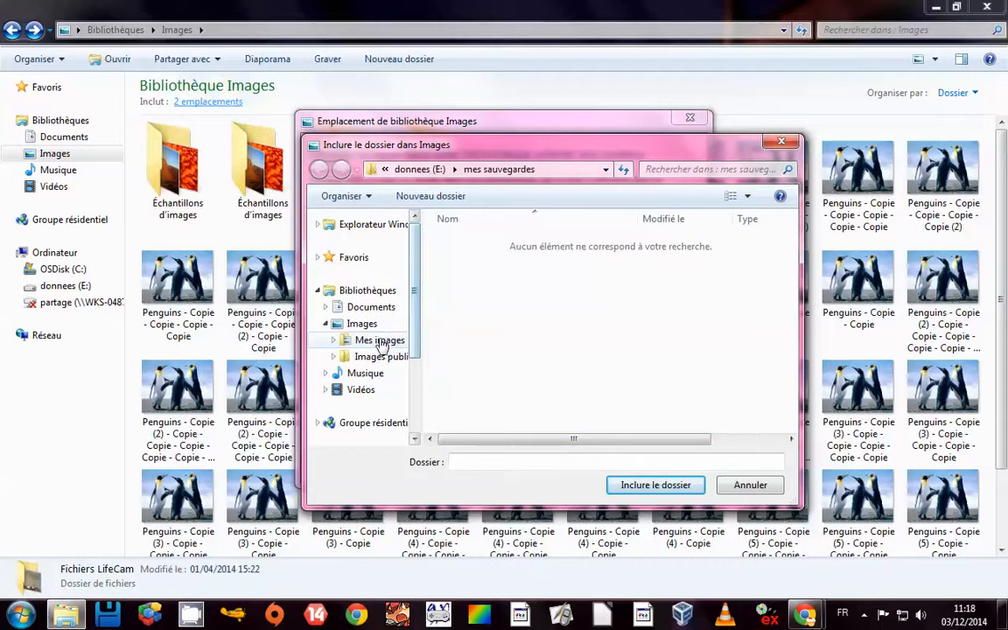
left_click(376, 340)
left_click(488, 273)
left_click(617, 484)
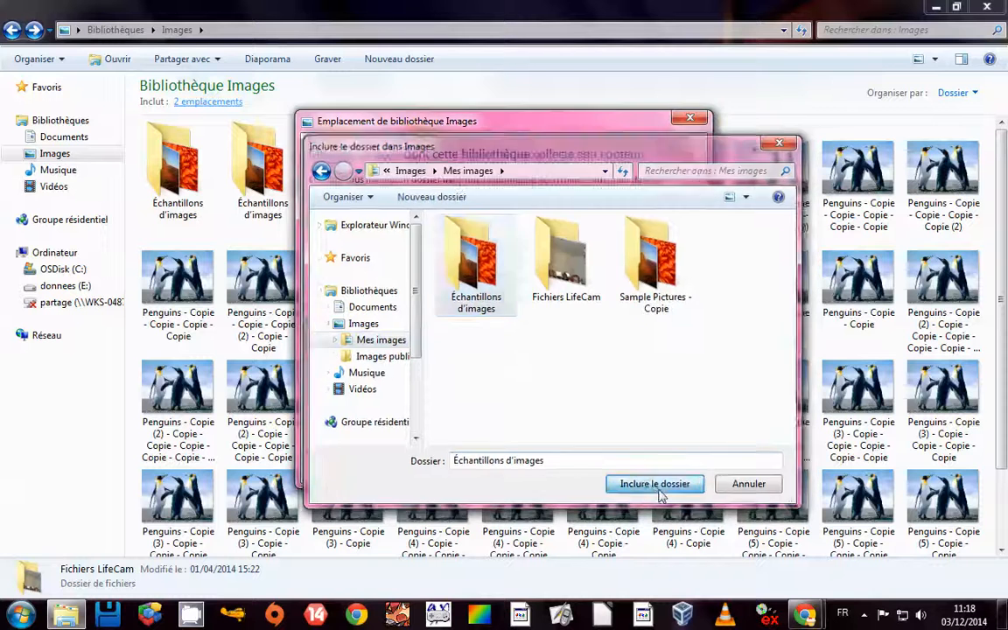
Step: Include the Fichiers LifeCam folder as another location of the Images library and apply the location changes
left_click(685, 247)
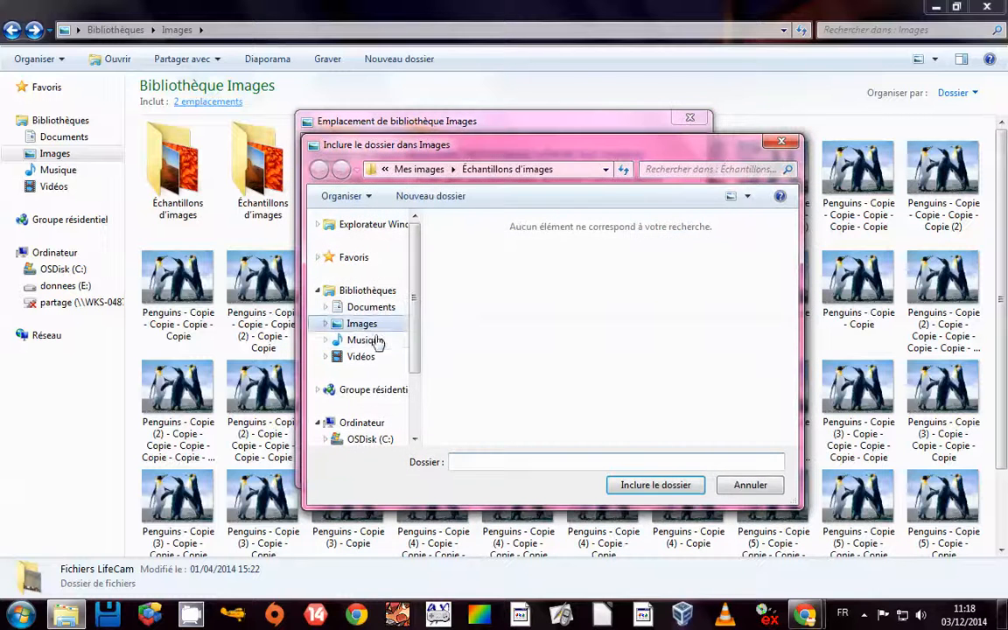
left_click(361, 324)
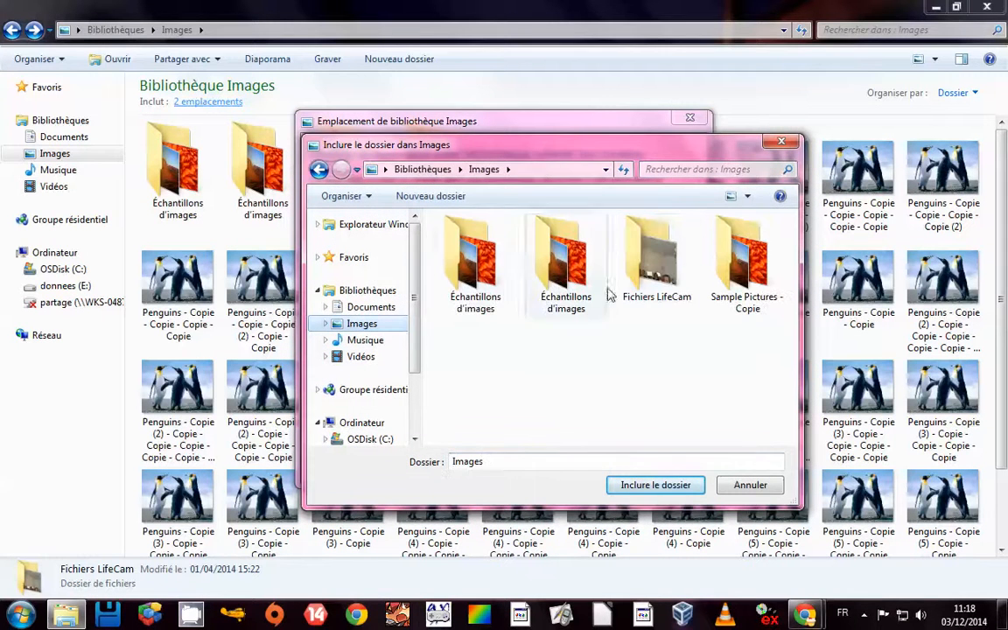
left_click(651, 262)
left_click(673, 485)
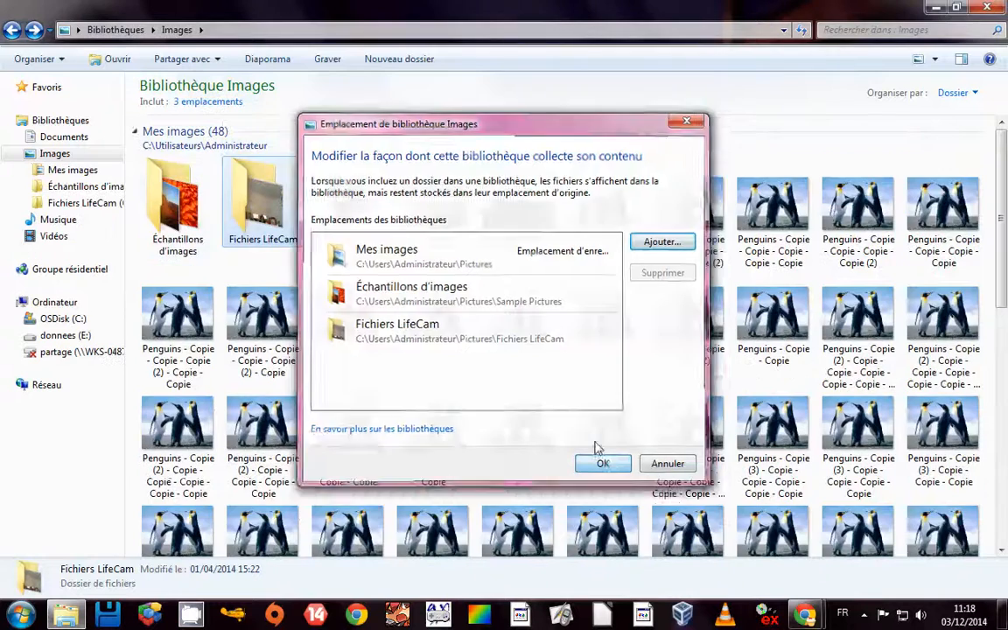
left_click(600, 461)
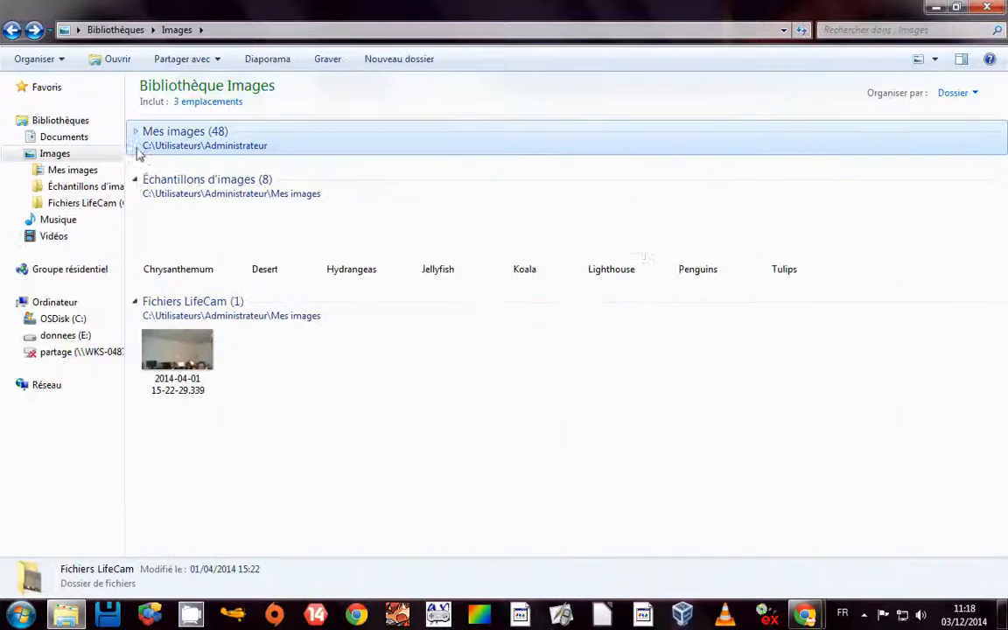
Step: Collapse the three location groups of the Images library and expand each again to examine its contents
left_click(136, 131)
left_click(136, 179)
left_click(135, 228)
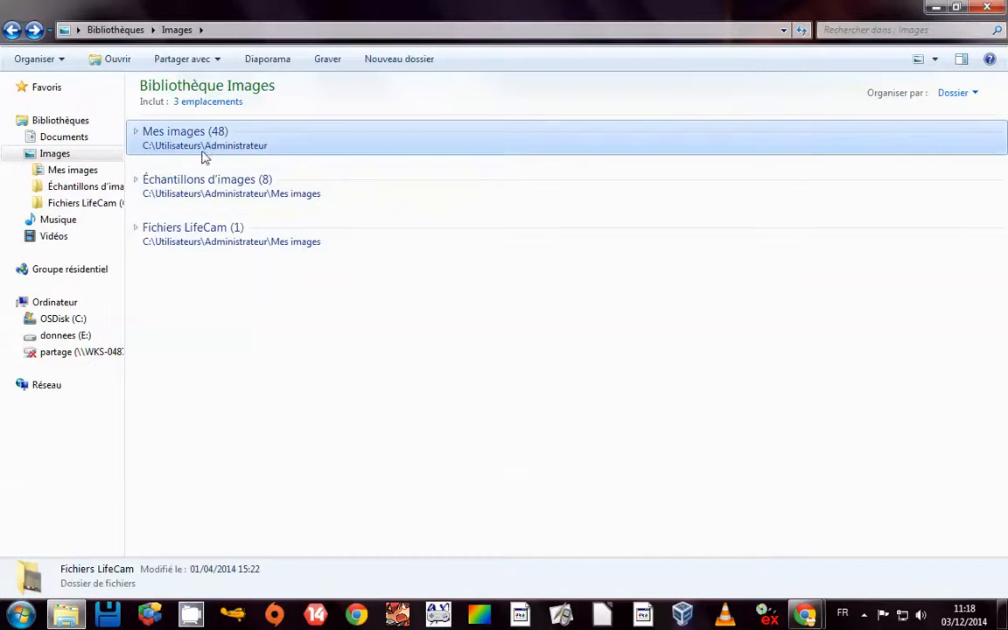
left_click(137, 131)
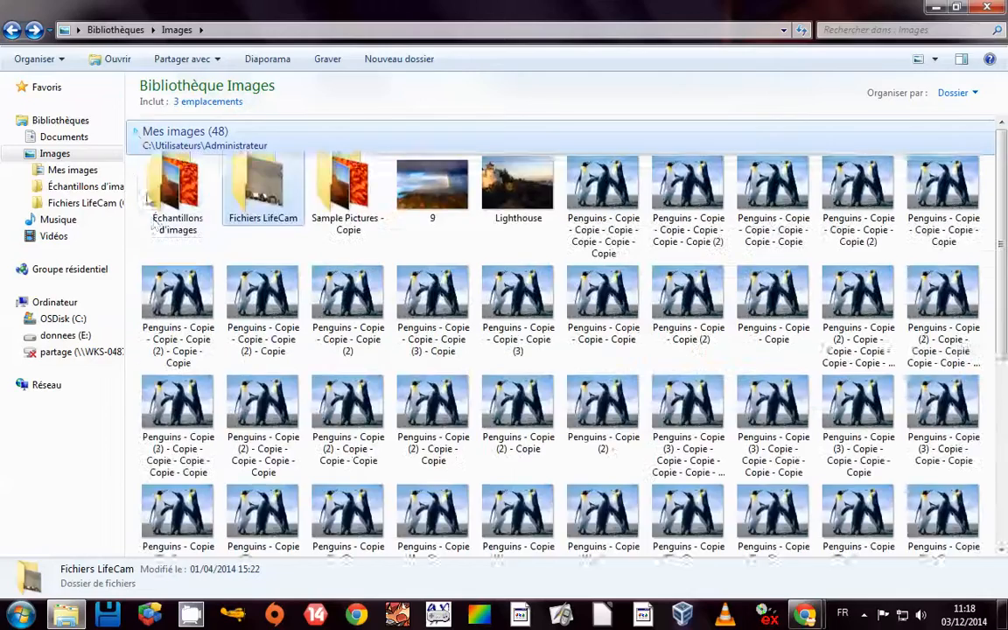
left_click(709, 301)
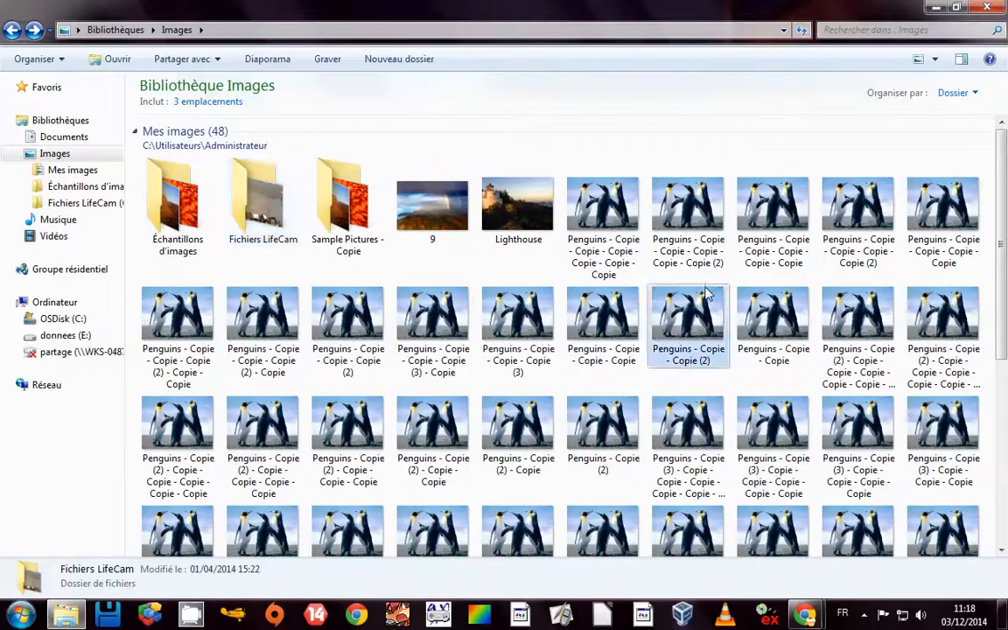
scroll(695, 296, "down", 4)
left_click(135, 472)
scroll(149, 490, "down", 2)
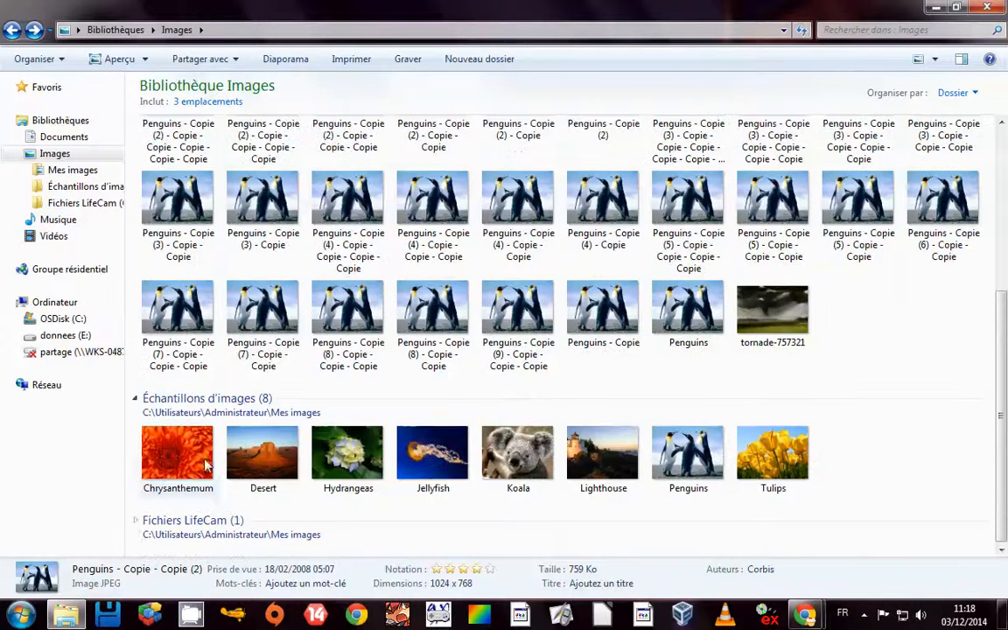
left_click(136, 524)
scroll(286, 499, "up", 10)
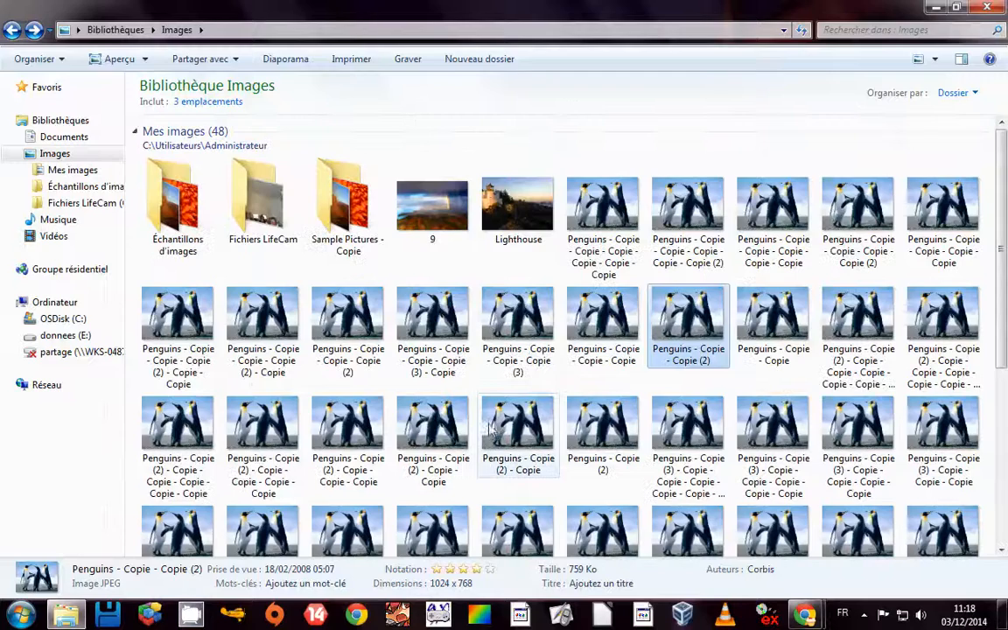
scroll(416, 271, "down", 5)
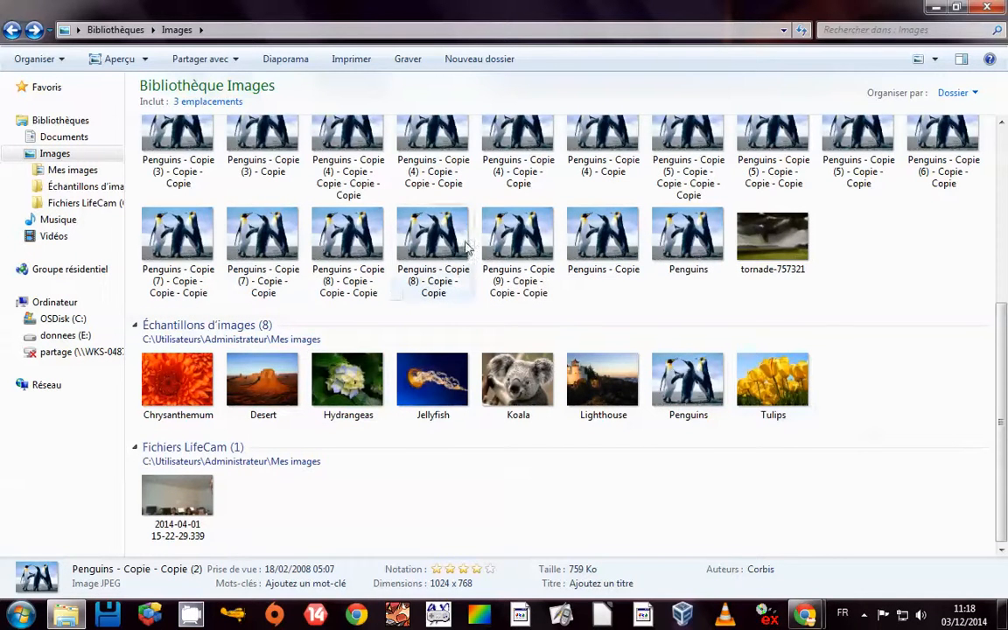
scroll(453, 226, "up", 5)
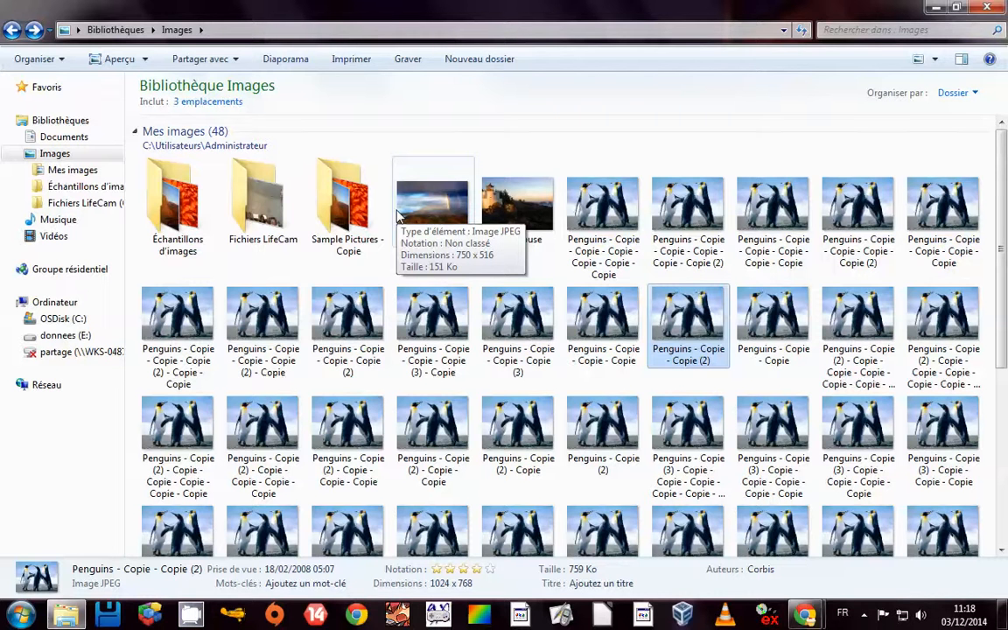
Step: Create a new library named "mon classement" among the Bibliothèques
left_click(70, 119)
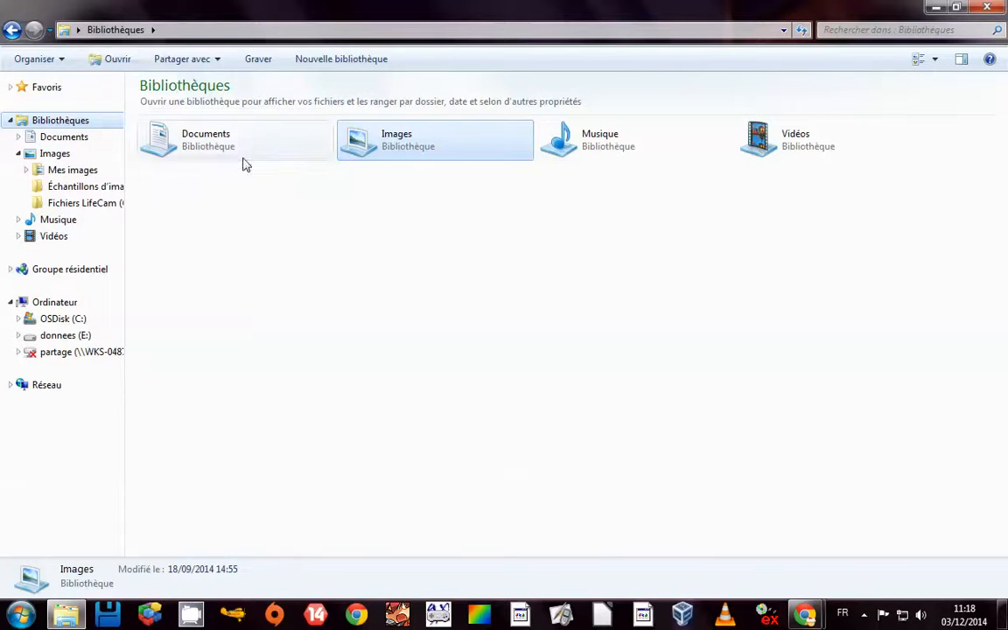
right_click(237, 215)
mouse_move(396, 358)
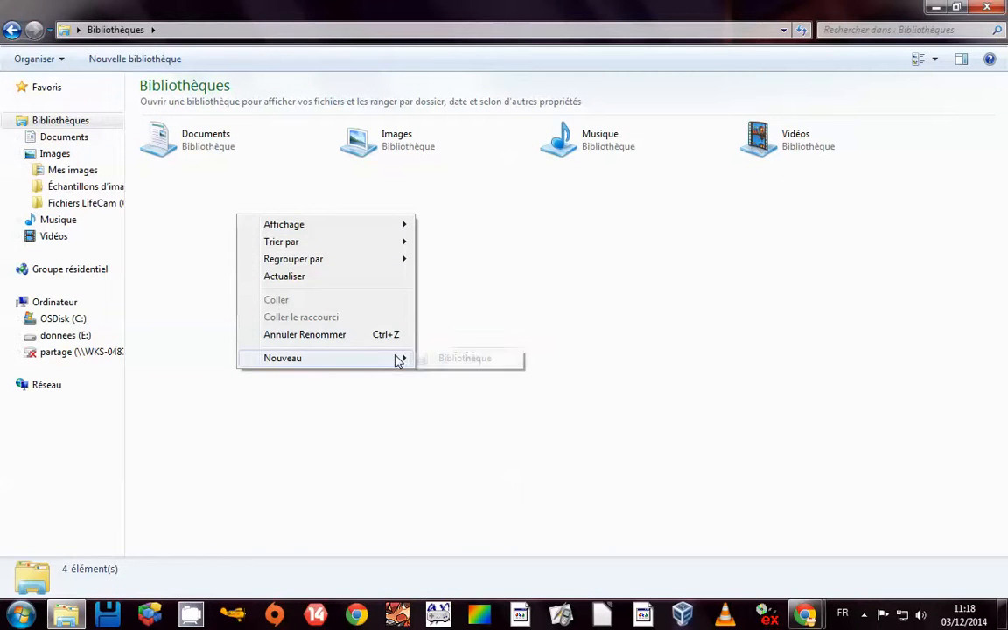
left_click(479, 365)
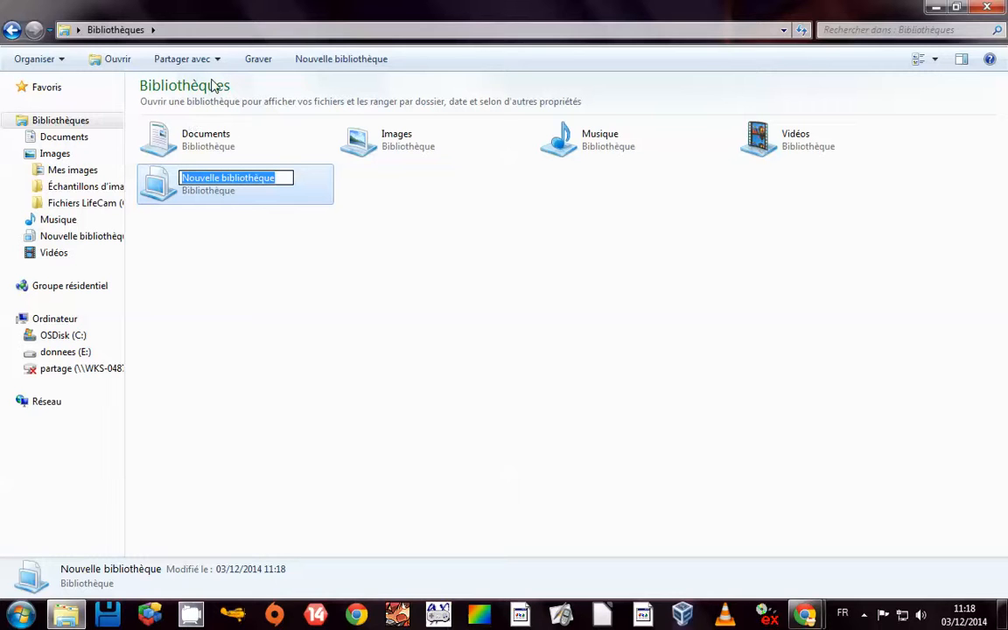
type("màon")
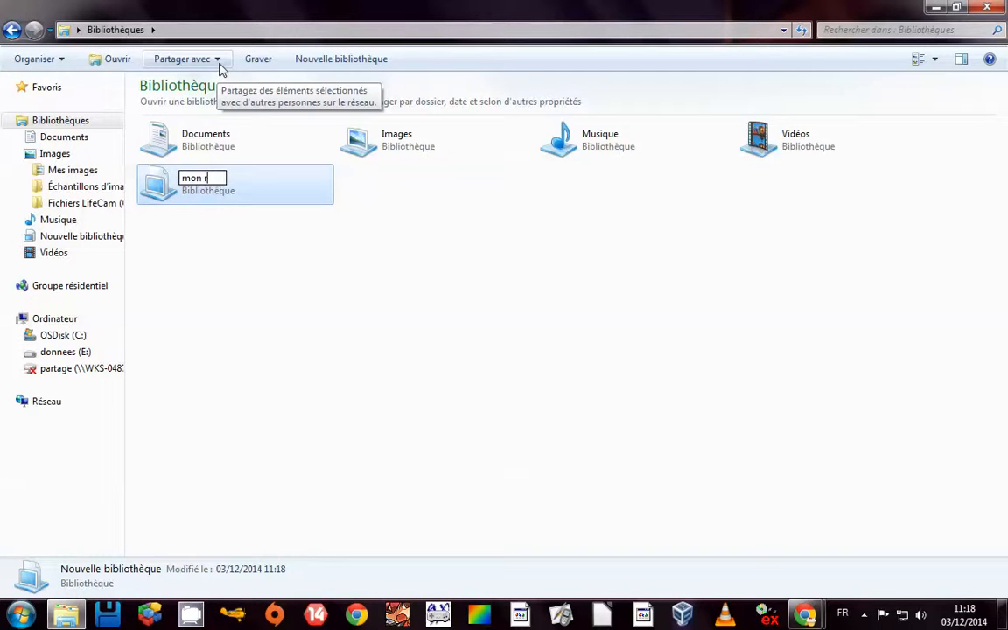
type(" r=")
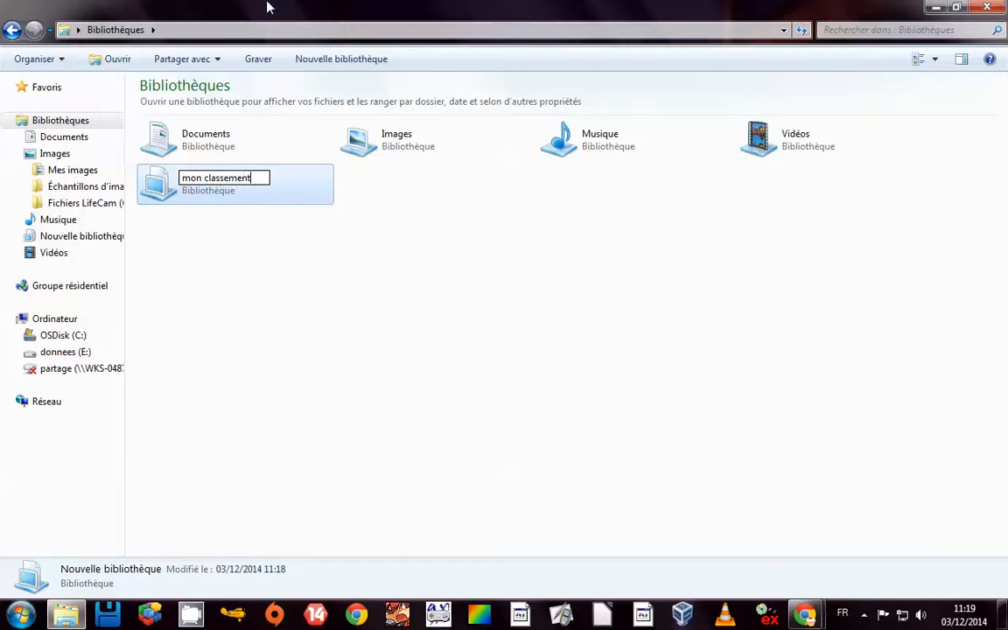
key("Return")
Step: Open the mon classement library and include the Emulateurs folder from Documents as its first location
double_click(198, 175)
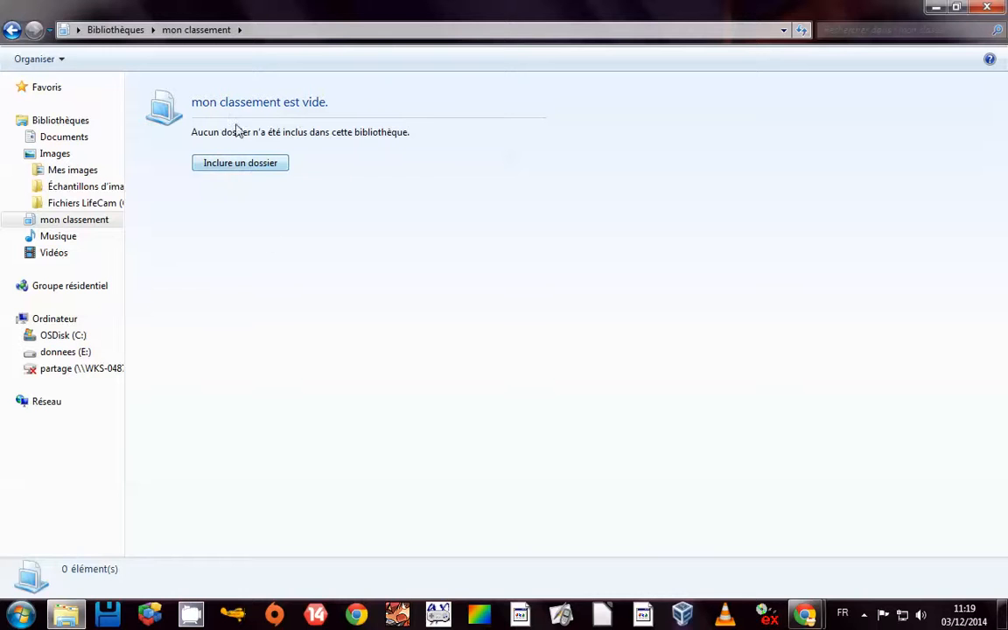
left_click(239, 163)
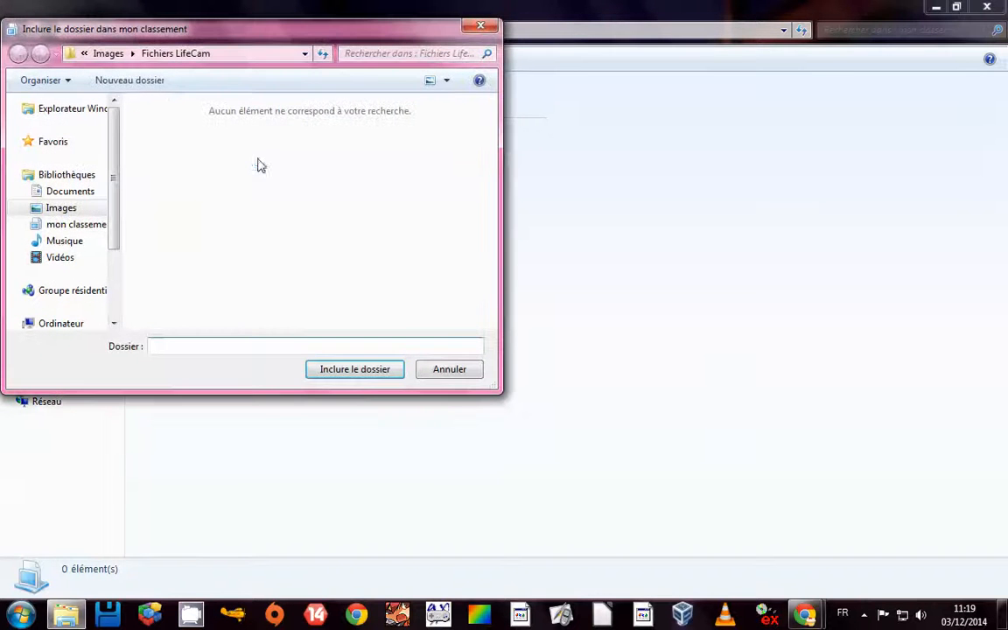
left_click(69, 192)
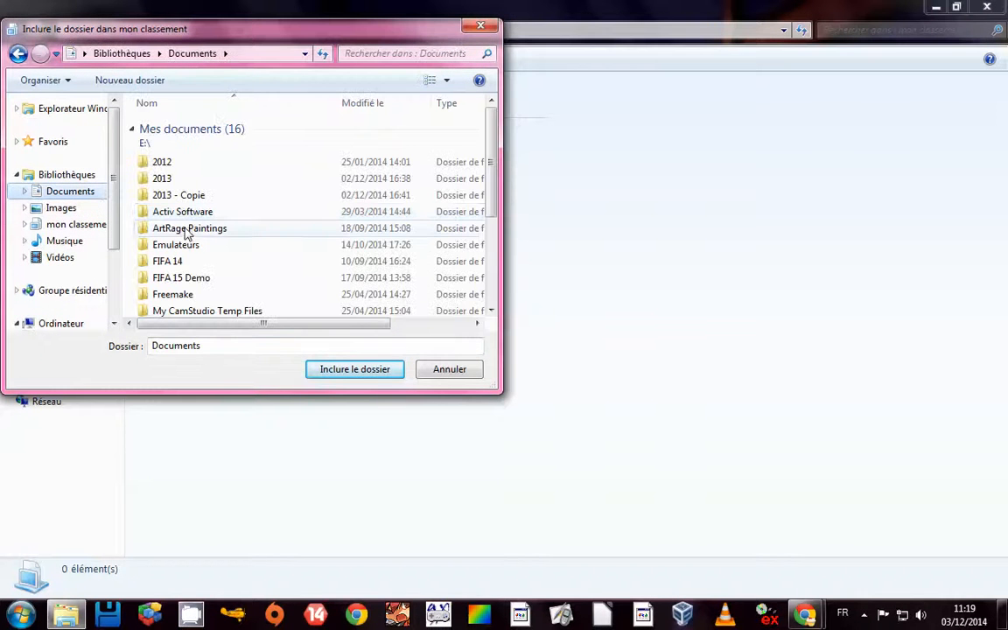
left_click(177, 248)
left_click(353, 369)
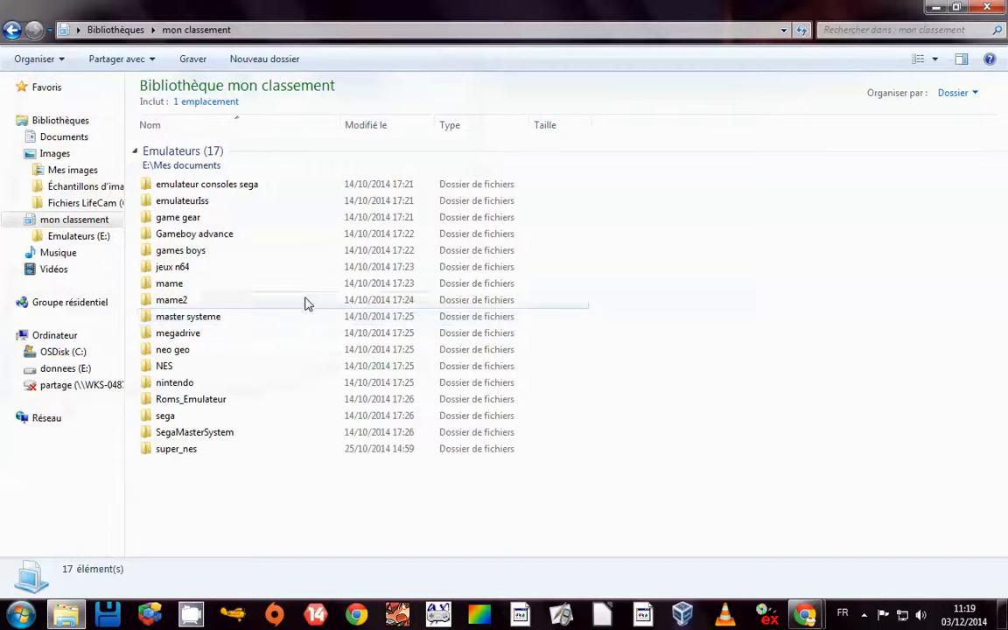
Step: Add the Promethean folder from Documents to the locations of the mon classement library
left_click(191, 105)
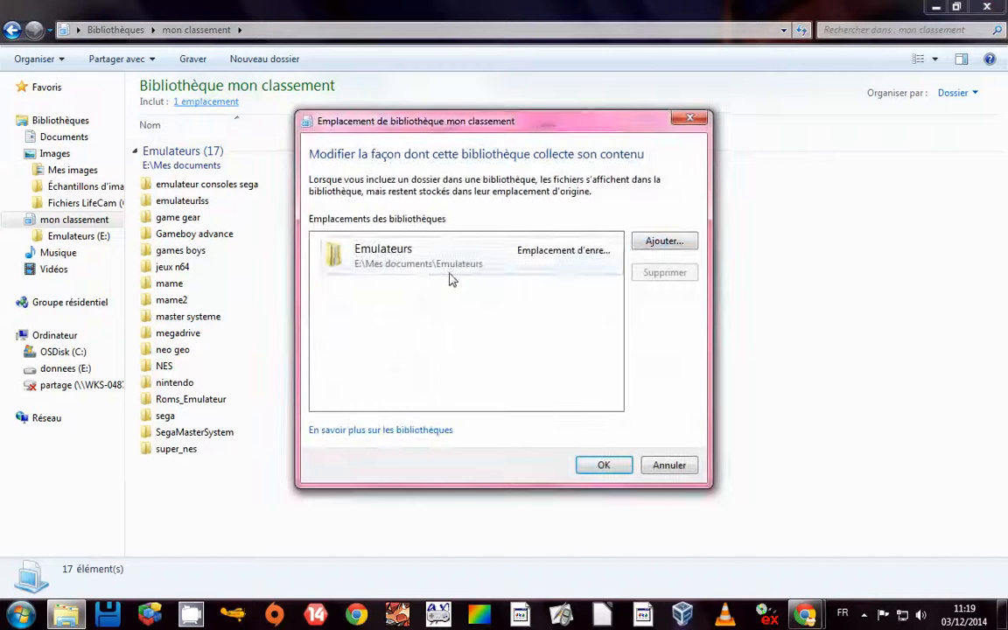
left_click(669, 242)
left_click(383, 324)
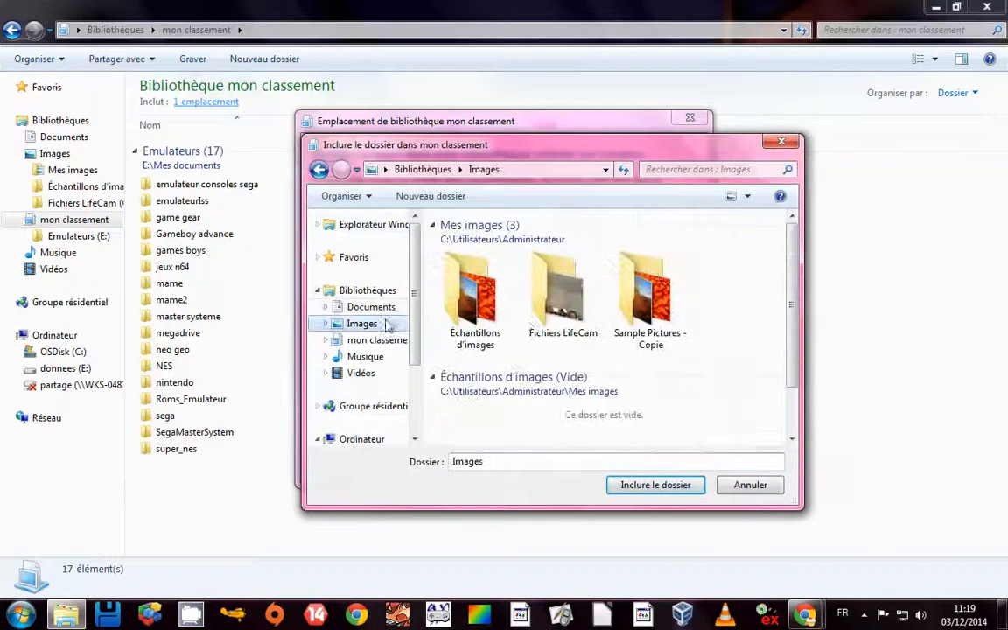
left_click(371, 307)
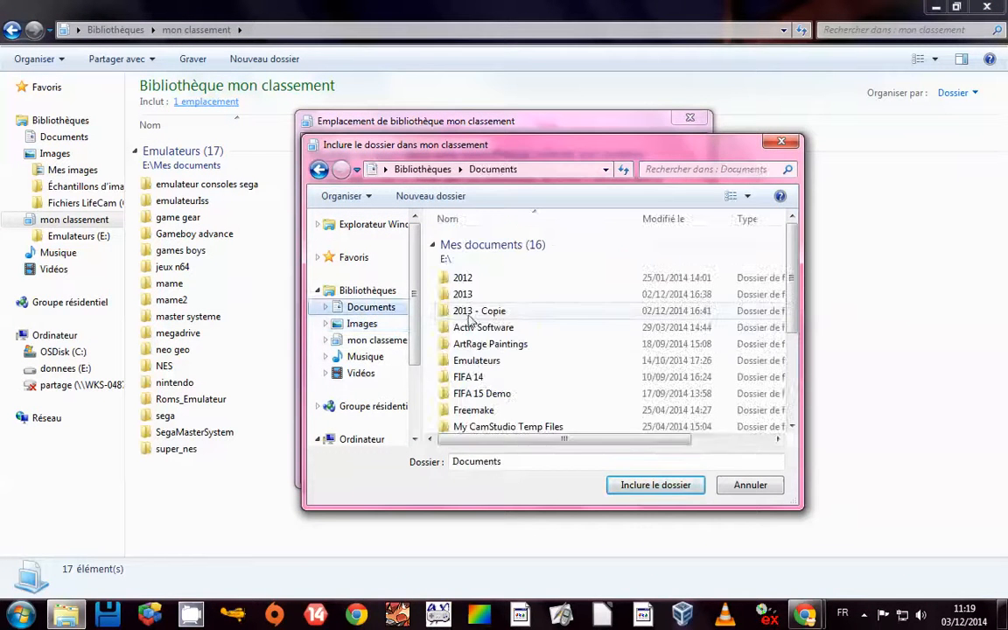
left_click(484, 326)
scroll(510, 367, "down", 2)
scroll(512, 385, "down", 3)
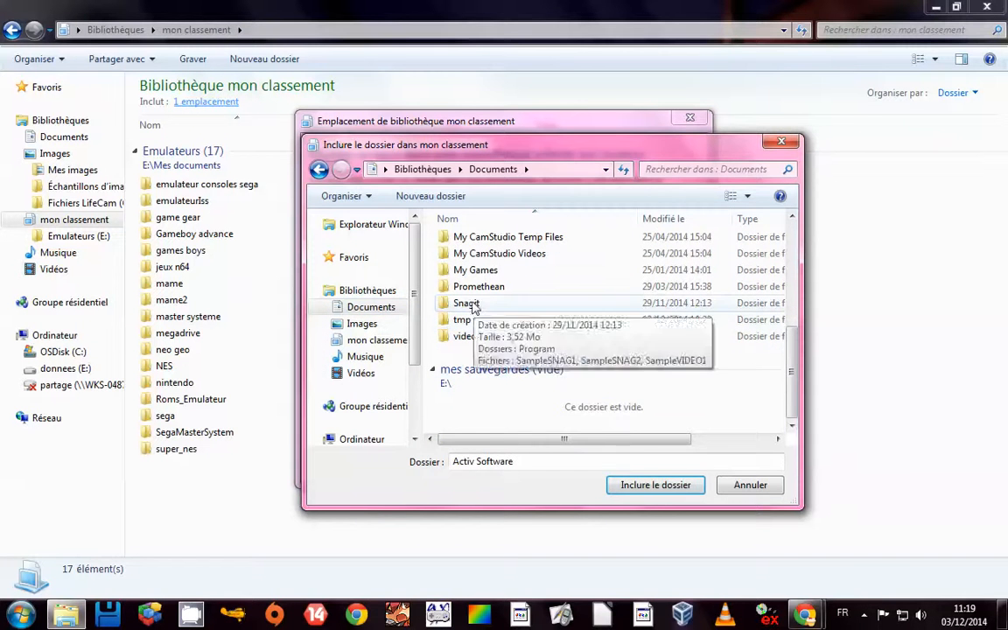
left_click(479, 287)
left_click(656, 486)
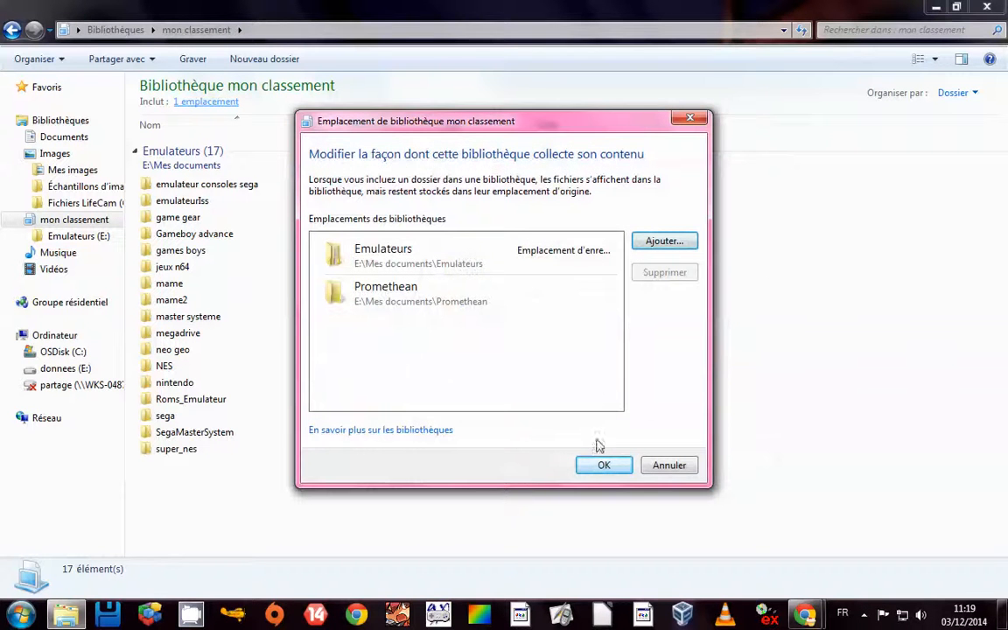
Step: Add the videosFormation folder from Documents to the mon classement library and apply its location changes
left_click(656, 242)
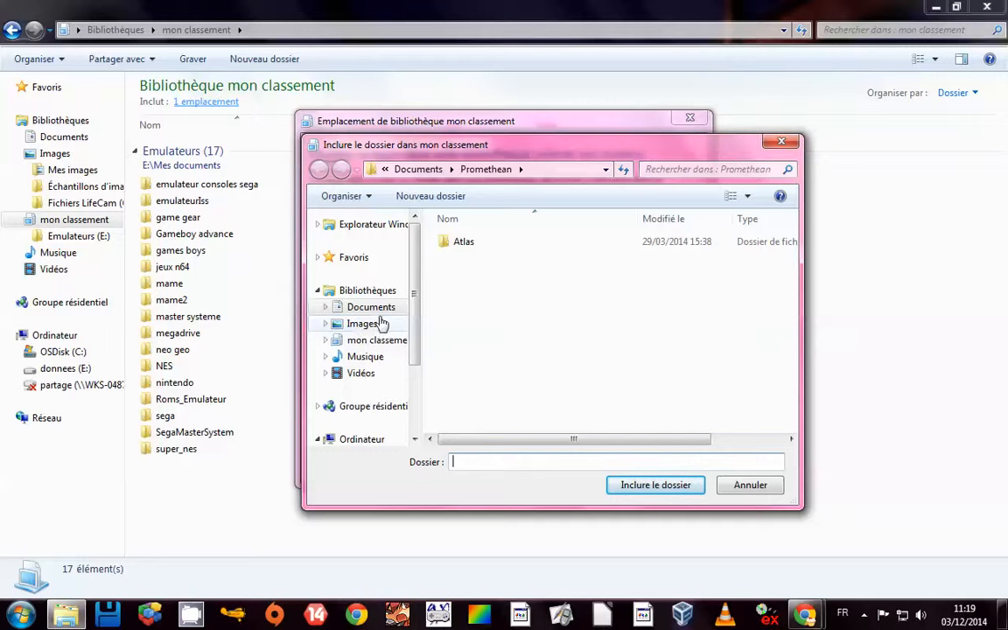
left_click(370, 307)
scroll(368, 349, "down", 3)
left_click(465, 376)
scroll(497, 382, "down", 3)
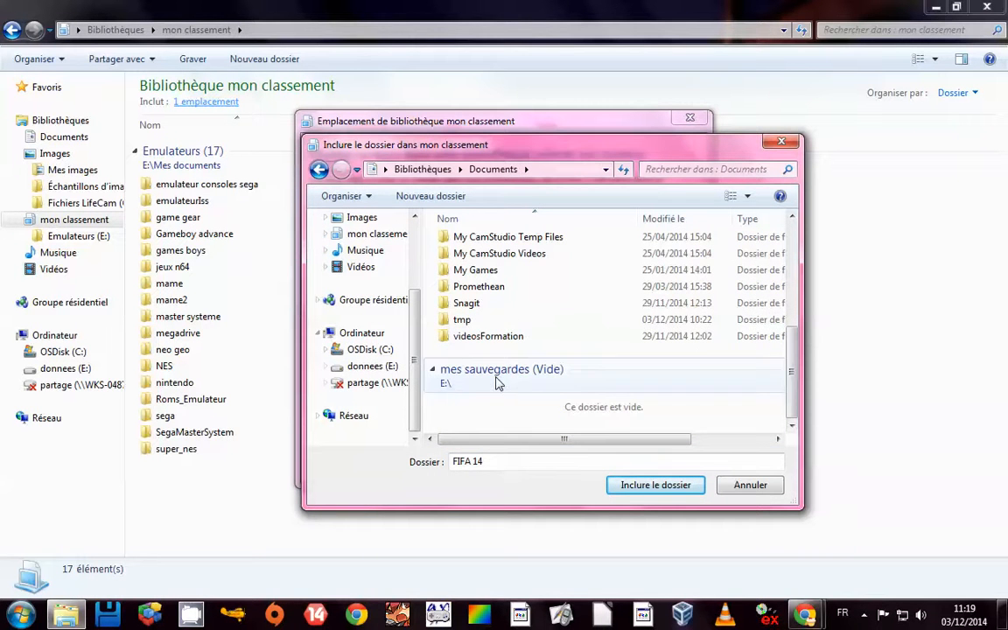
left_click(462, 319)
left_click(502, 336)
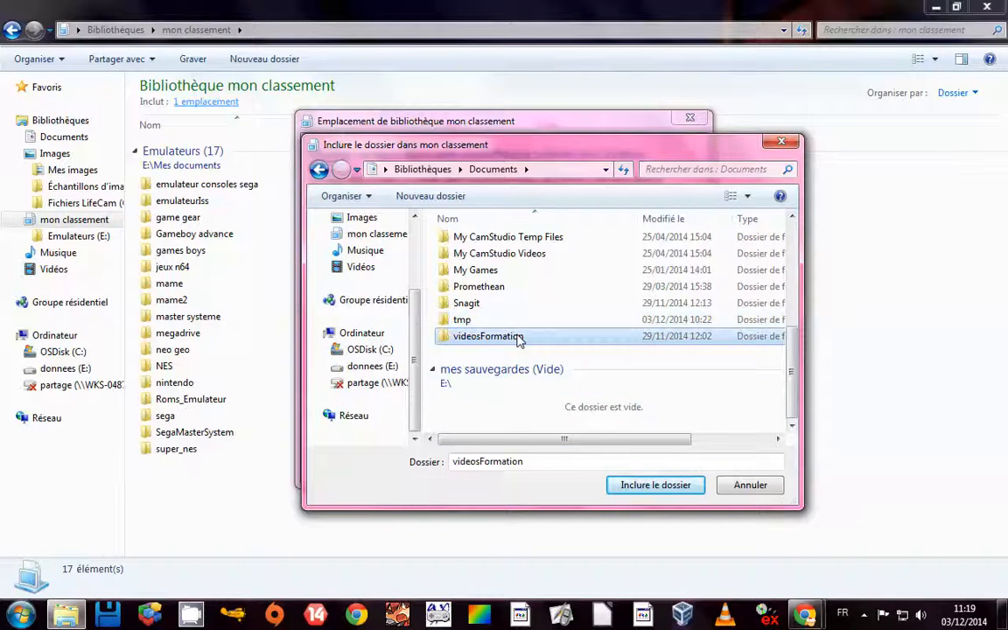
left_click(662, 486)
left_click(598, 462)
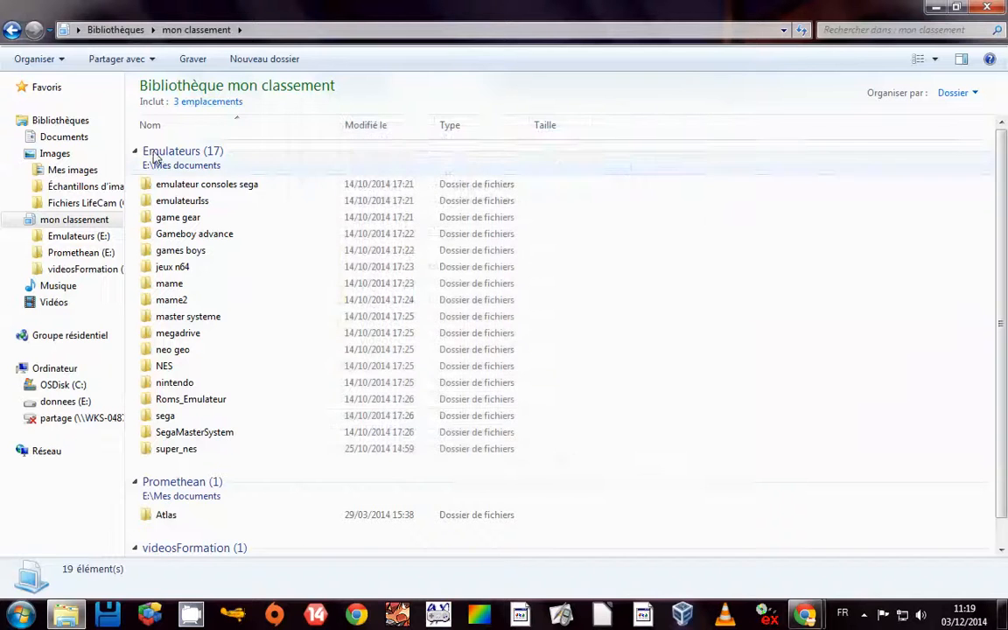
Step: Collapse and expand the Emulateurs, Promethean and videosFormation groups to examine how mon classement gathers their contents
left_click(135, 153)
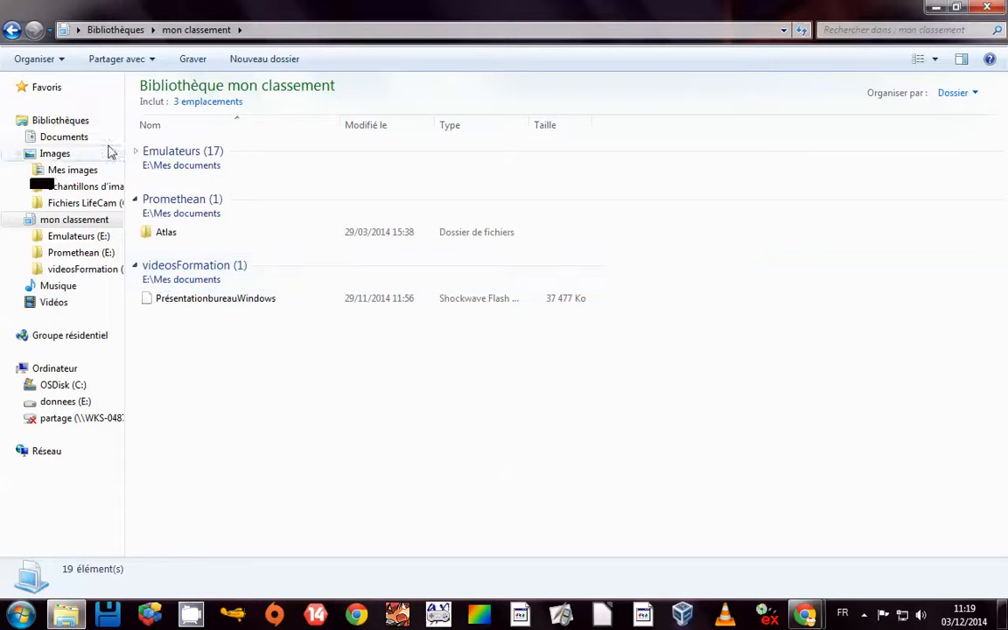
left_click(102, 38)
double_click(603, 152)
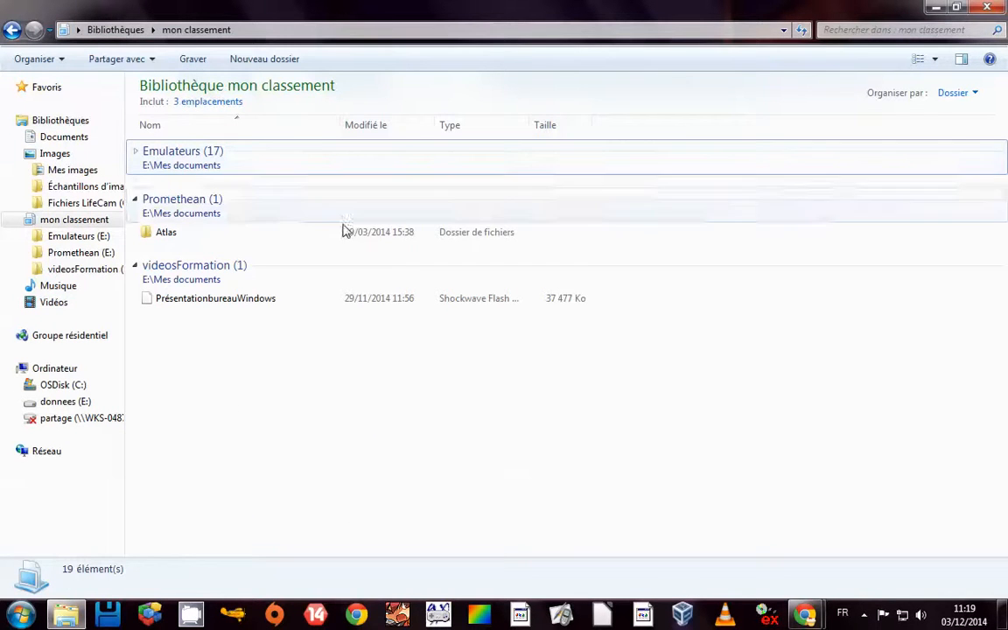
left_click(135, 200)
left_click(135, 248)
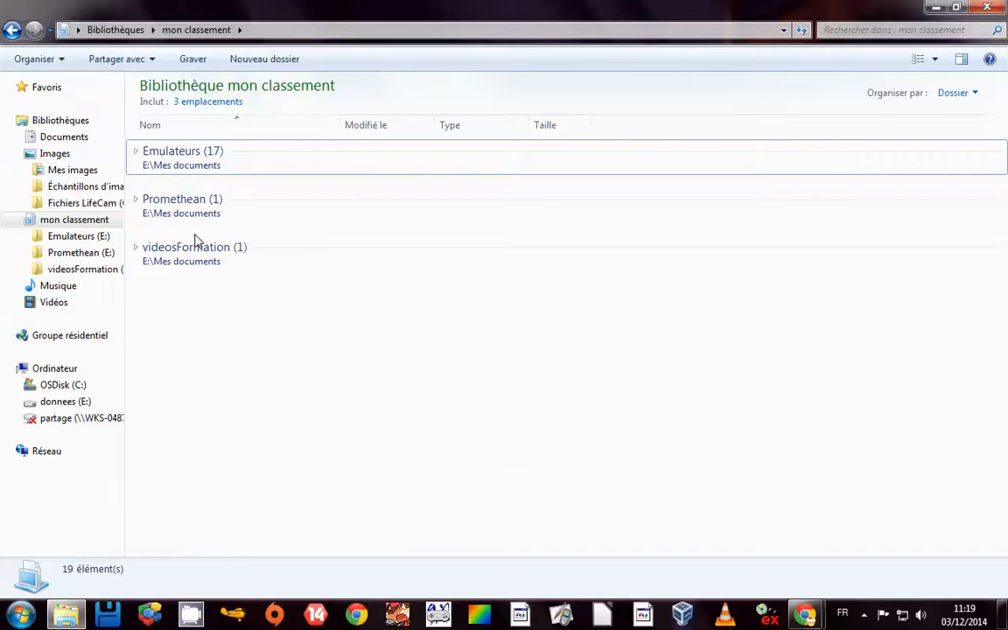
left_click(137, 153)
left_click(135, 473)
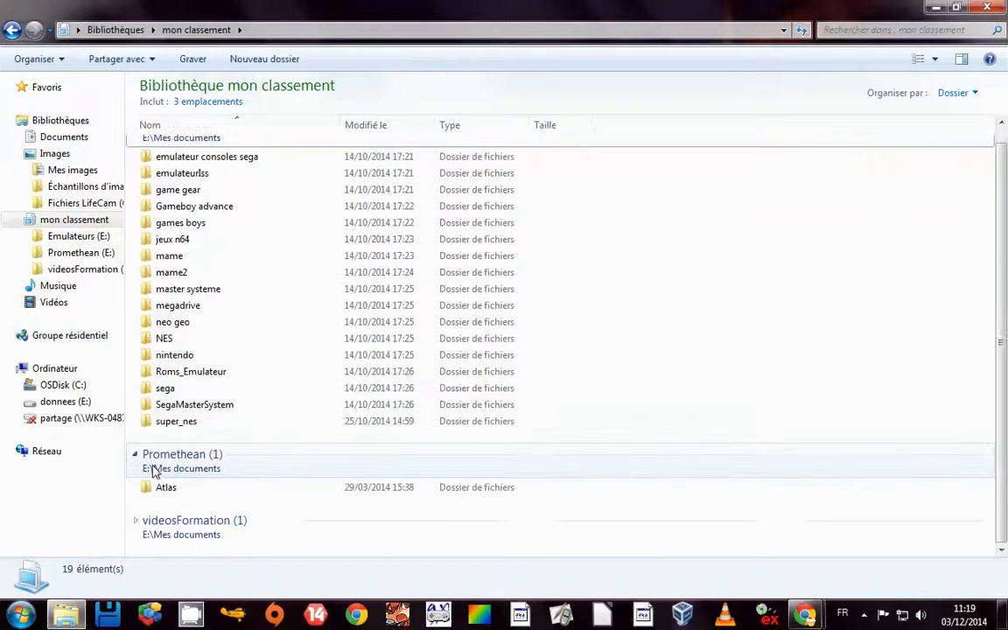
left_click(136, 521)
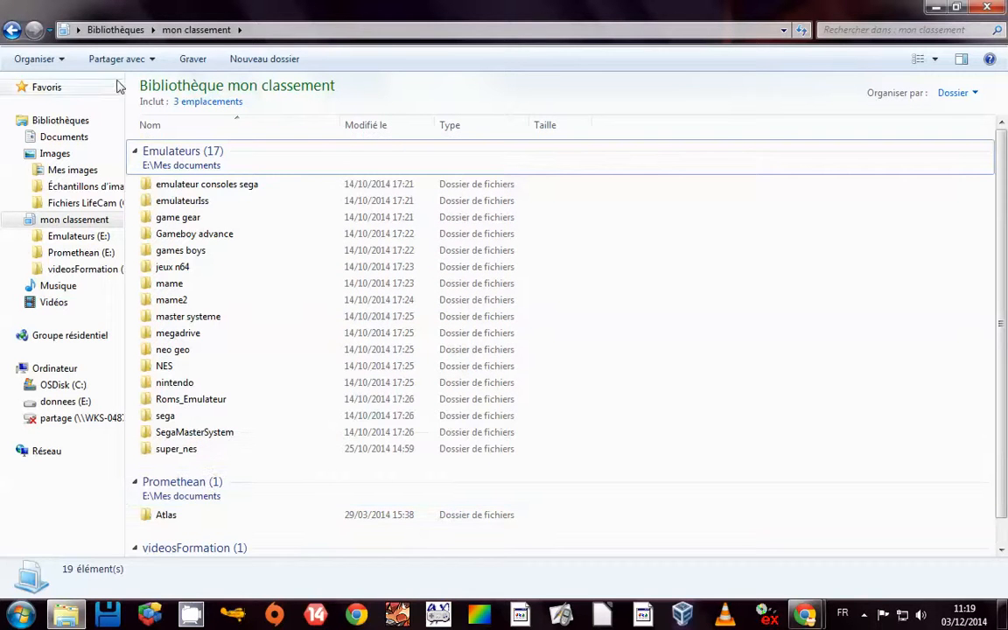
Step: Return to the Bibliothèques overview and delete the mon classement library, sending it to the Recycle Bin
left_click(114, 30)
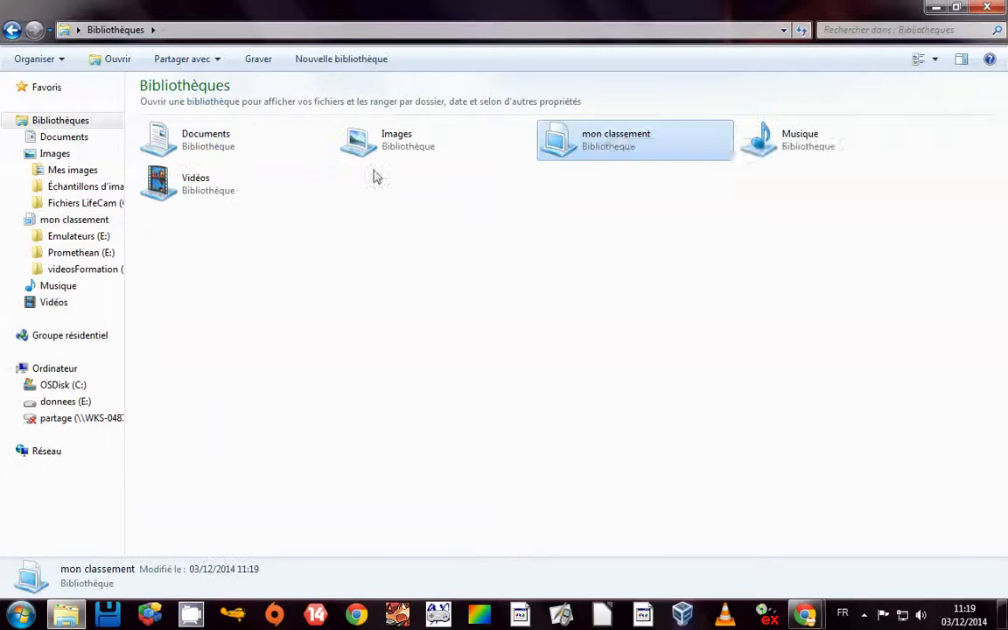
right_click(607, 142)
left_click(665, 316)
left_click(560, 372)
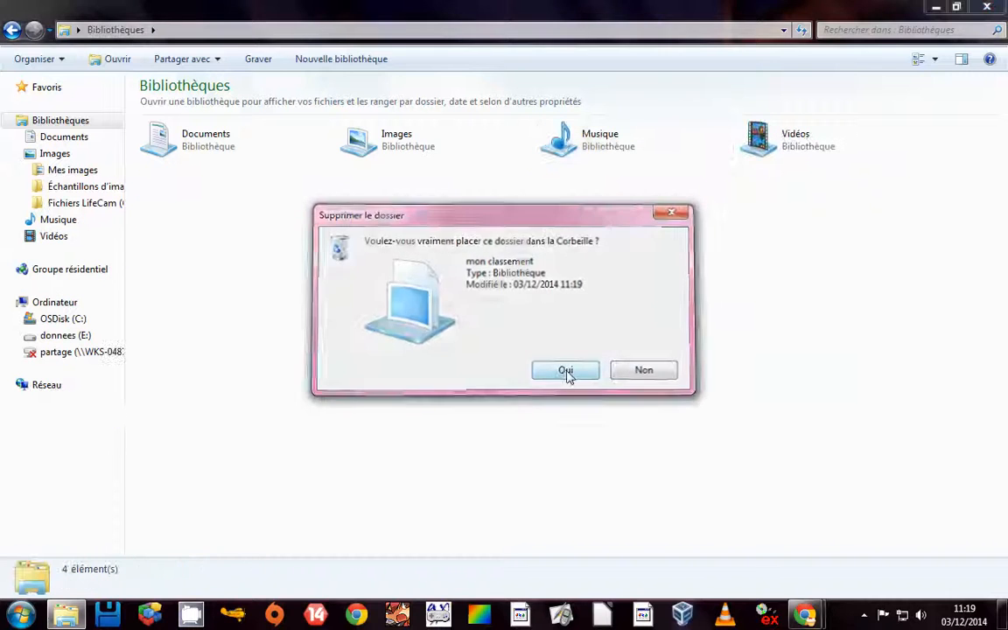
Step: Check the source folders in the Documents library, open videosFormation, and return to the Bibliothèques overview
left_click(51, 140)
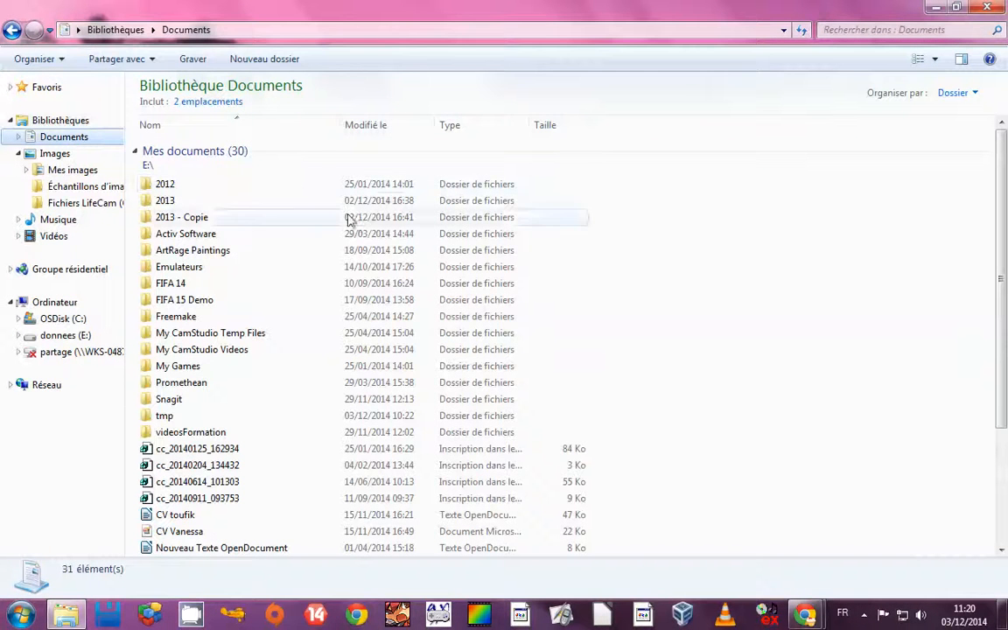
left_click(192, 281)
scroll(206, 402, "down", 1)
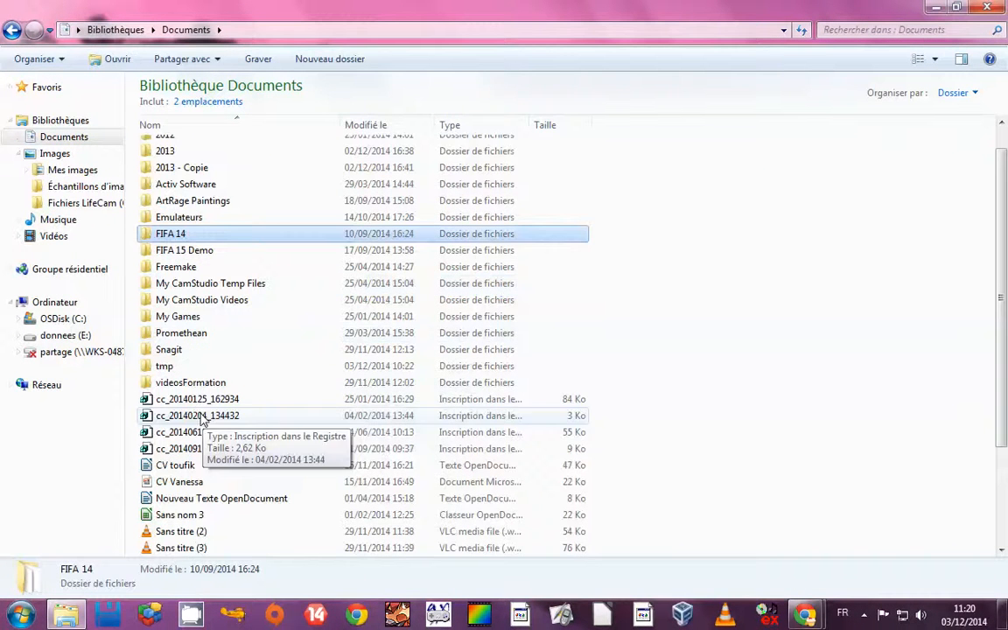
double_click(193, 382)
left_click(11, 30)
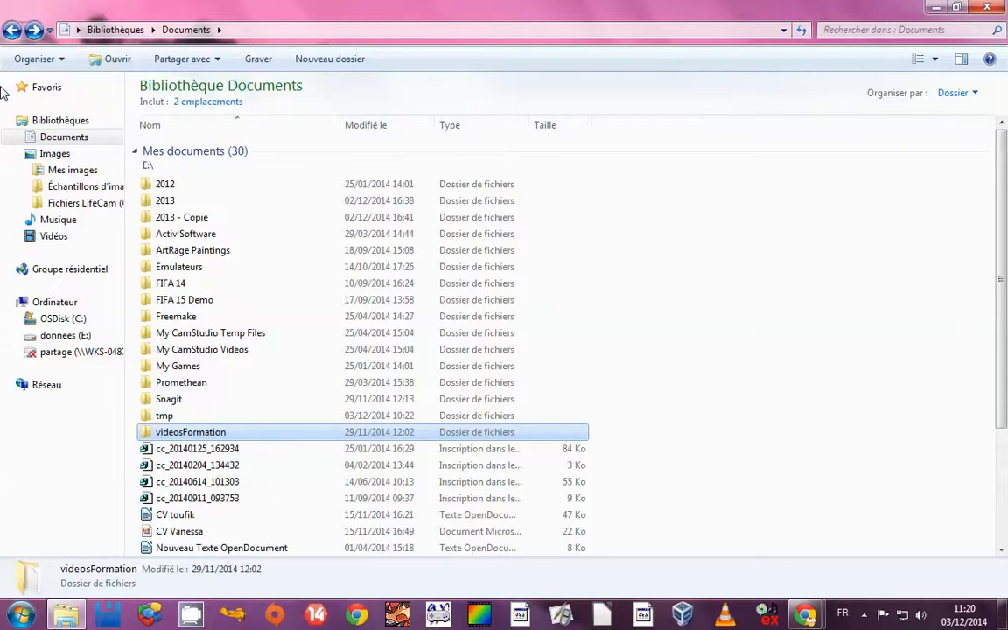
left_click(61, 121)
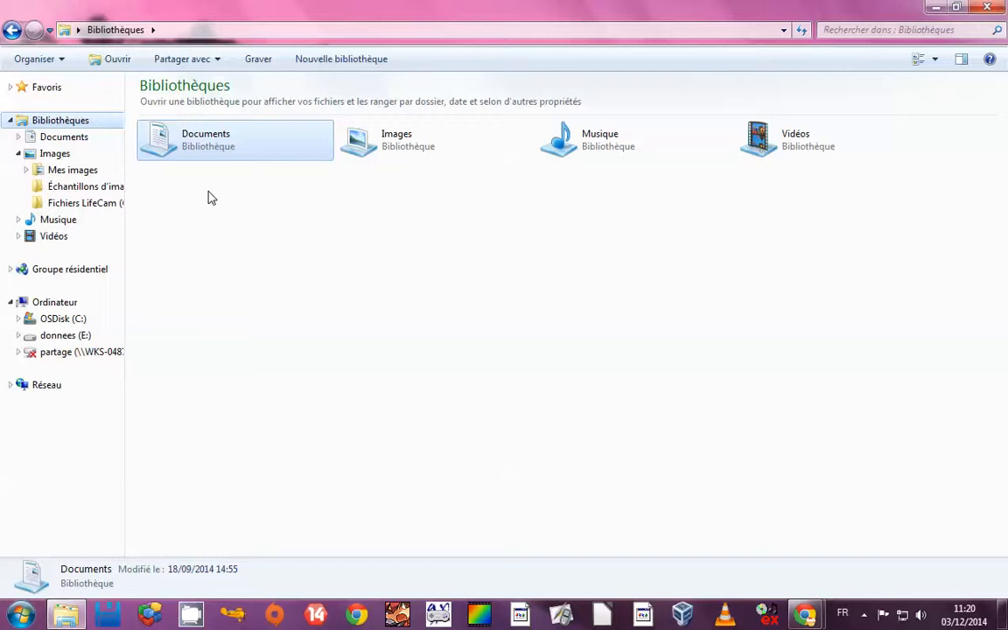